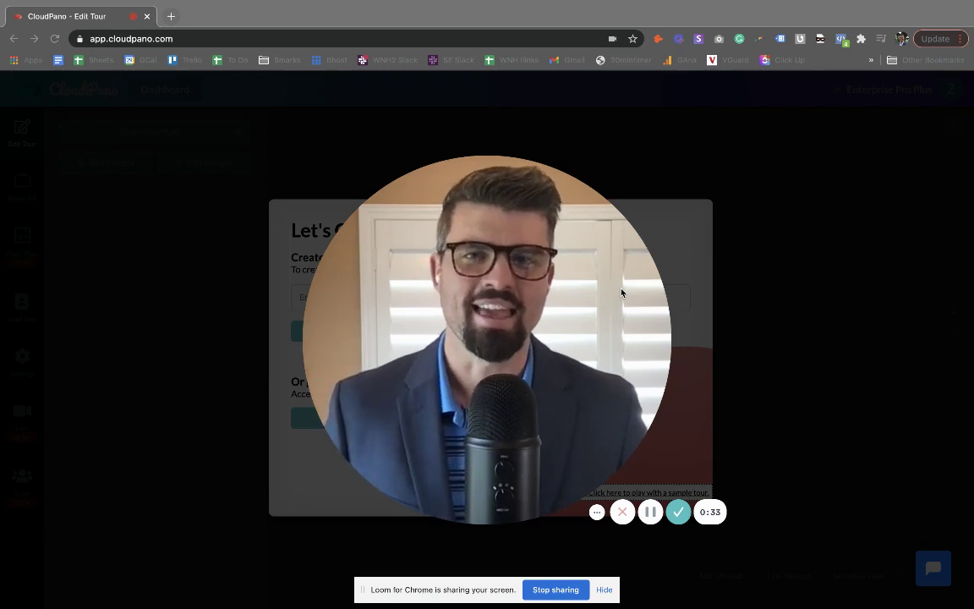
click(651, 518)
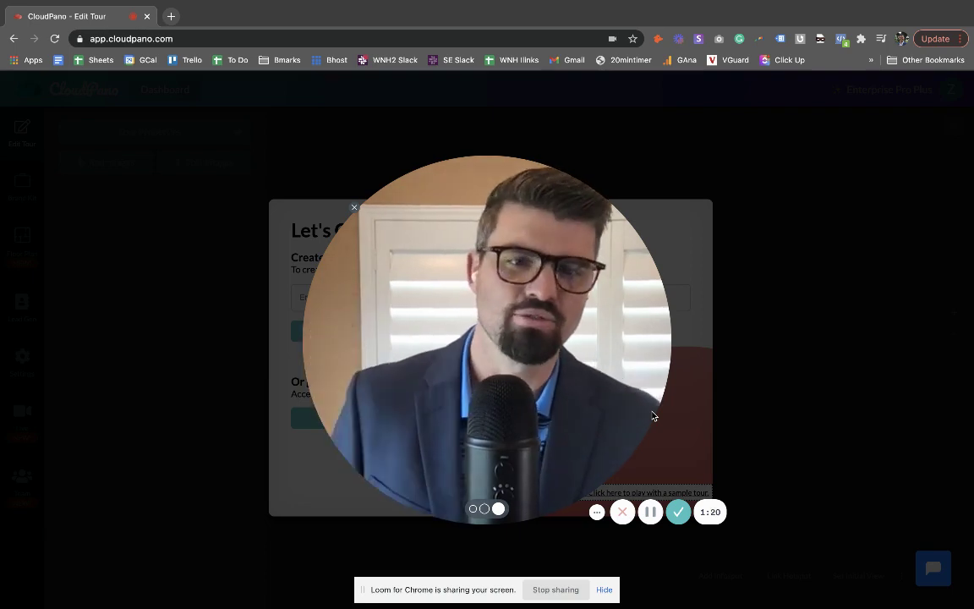
click(473, 508)
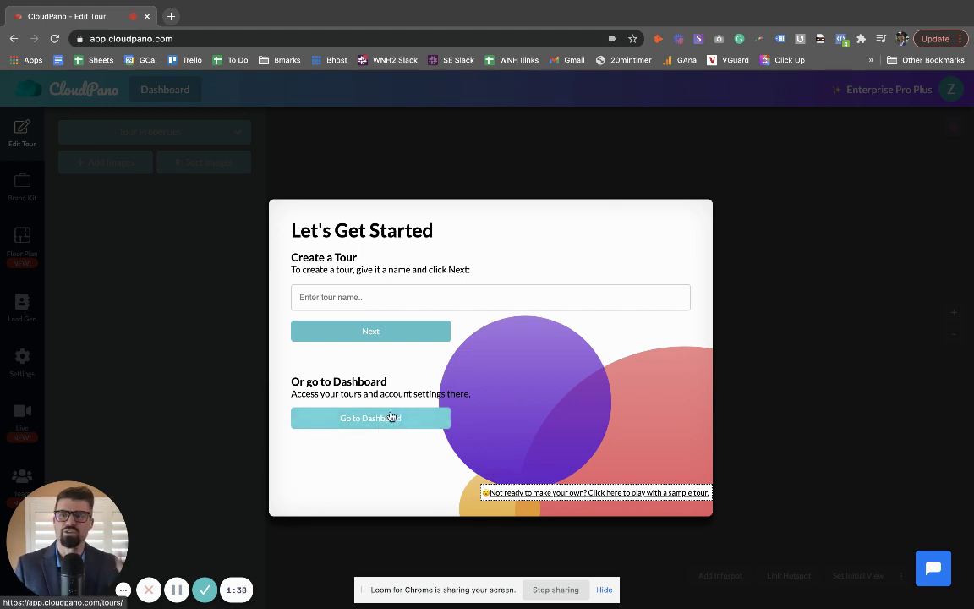
- Open the CloudPano dashboard in a new browser tab, then return to the tour creation page
click(173, 17)
text(clo)
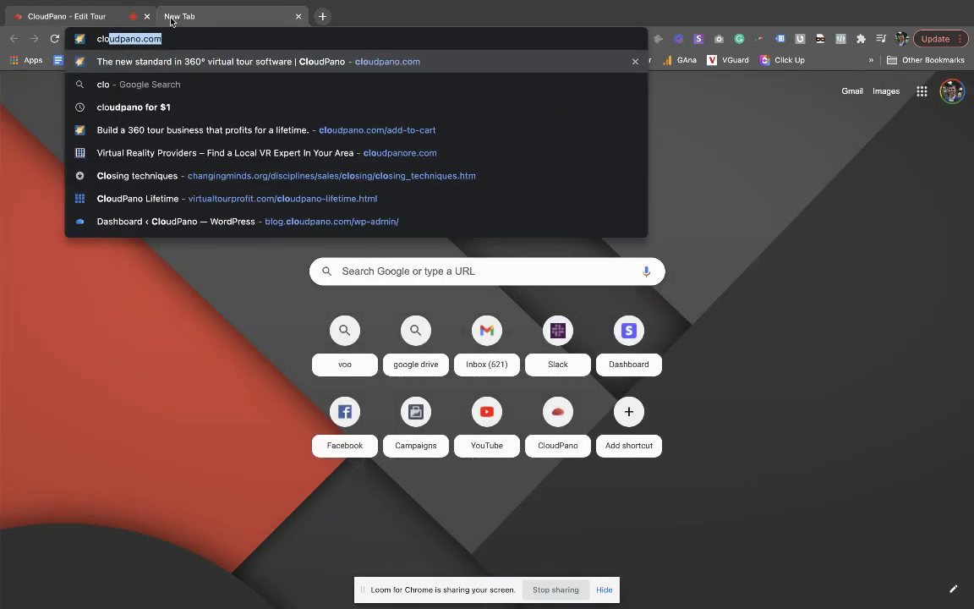
key(Return)
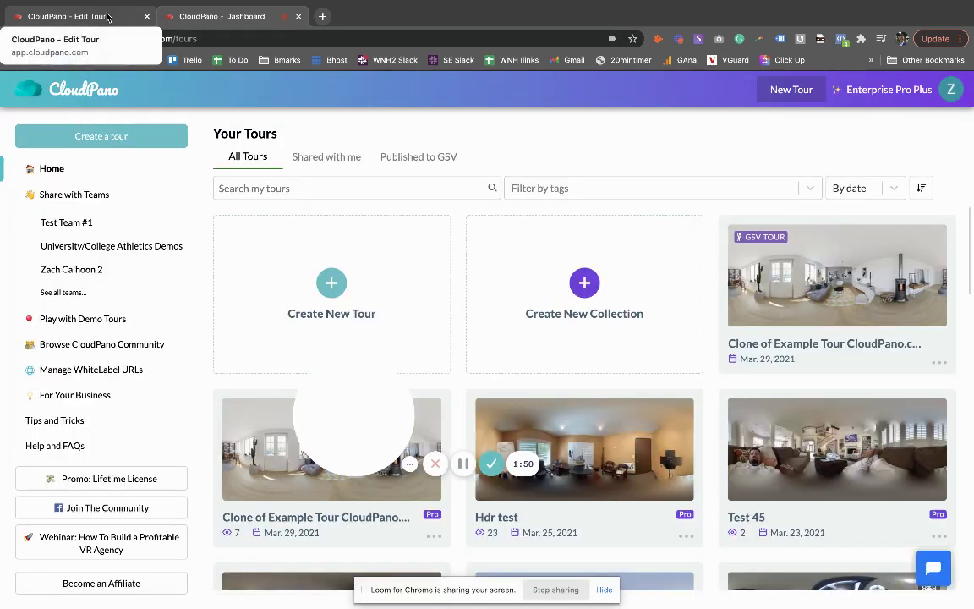
click(107, 18)
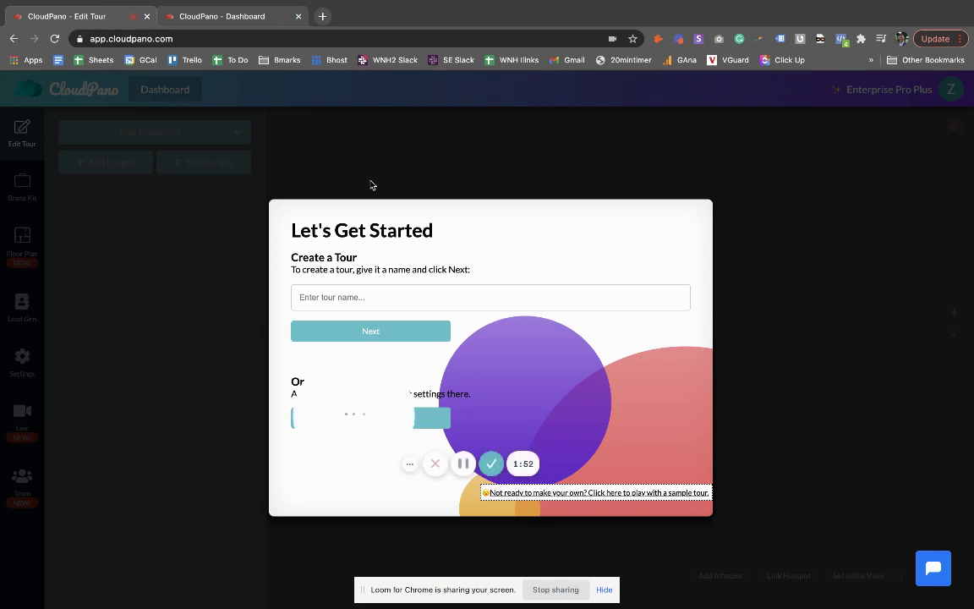
drag(344, 417, 98, 502)
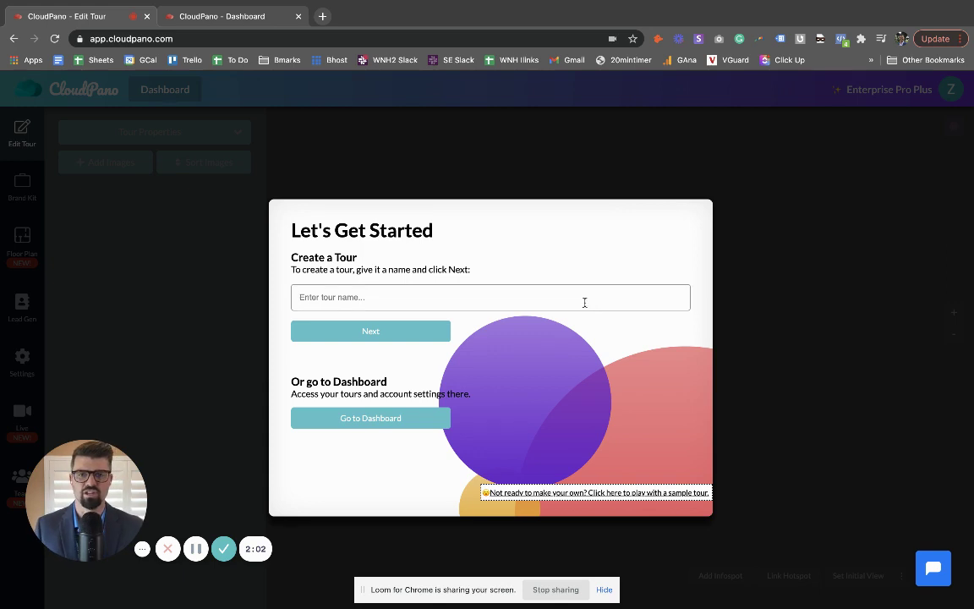
- Open the ready-made sample tour for editing and dismiss its demo introduction
click(560, 493)
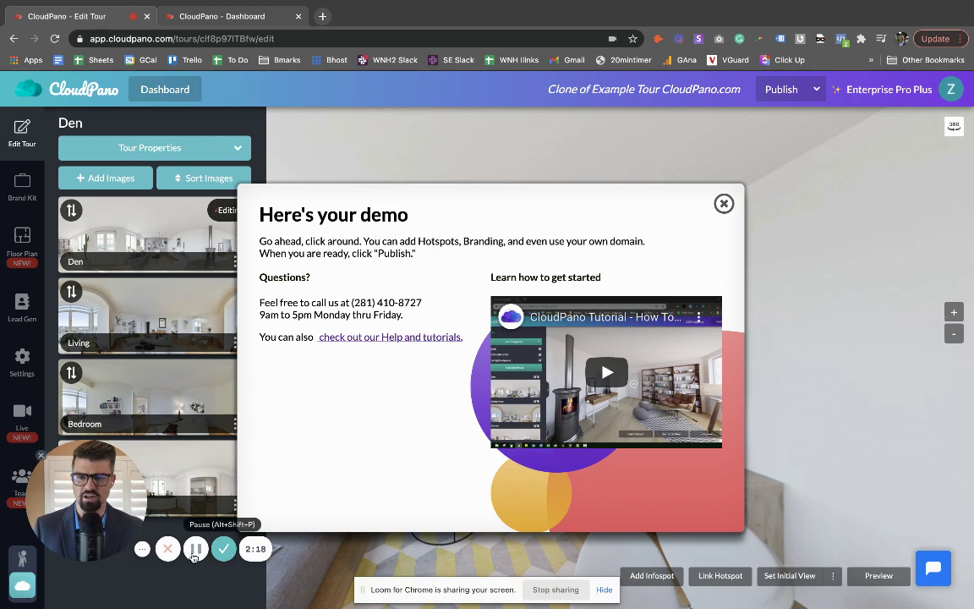
click(723, 205)
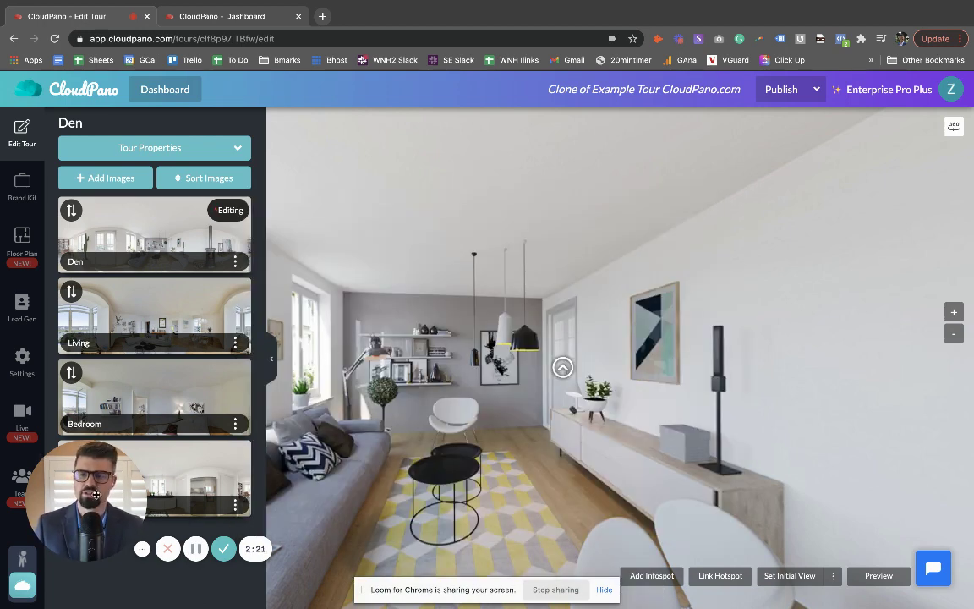
drag(96, 494, 364, 461)
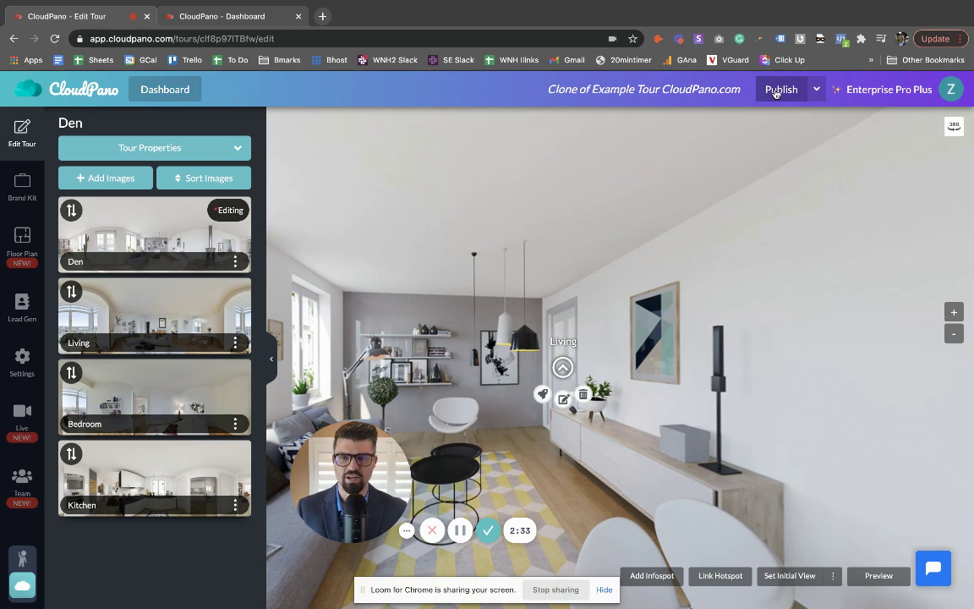
- Publish the sample tour, copy its direct link and dismiss the sharing details
click(774, 89)
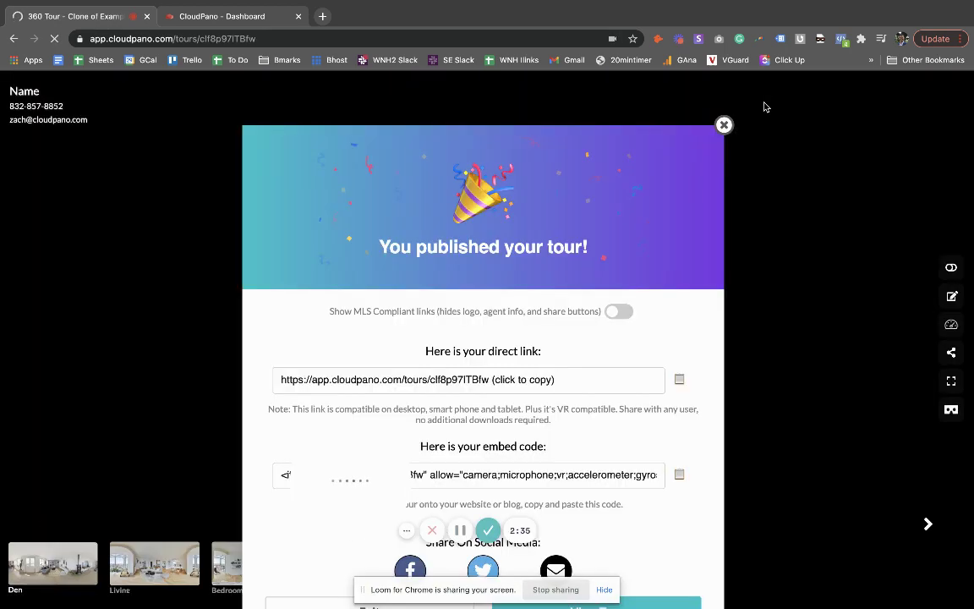
drag(372, 483, 133, 418)
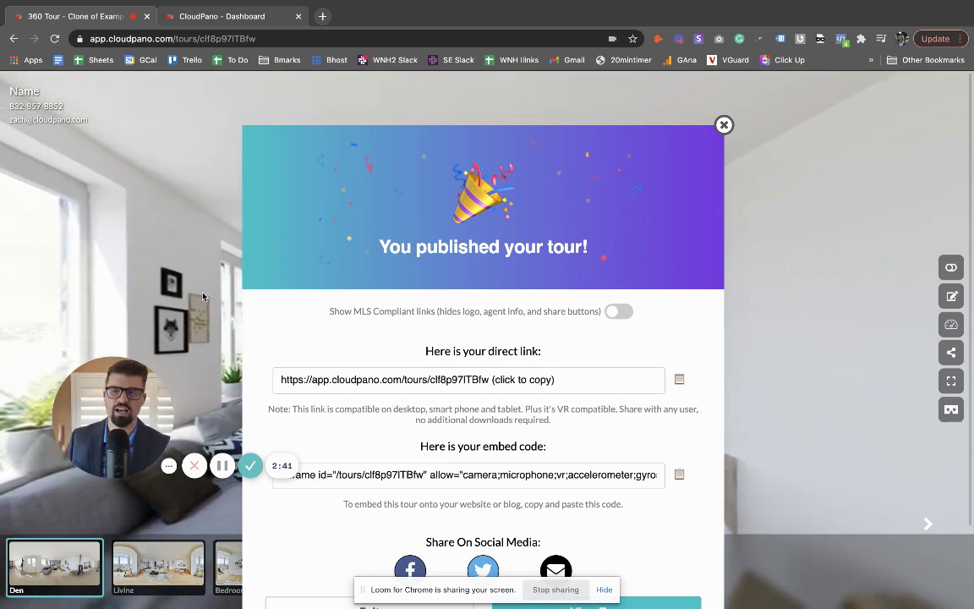
click(465, 381)
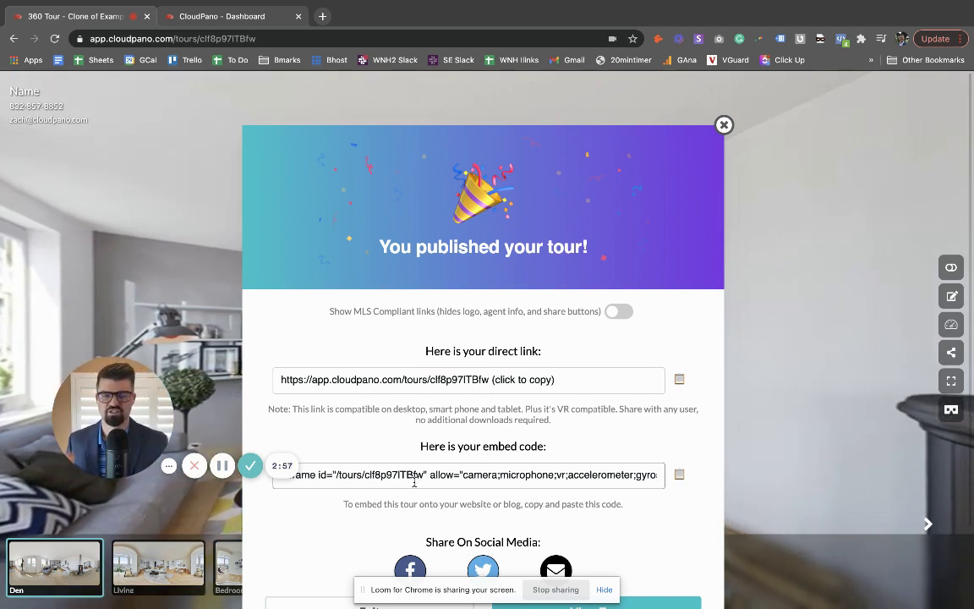
click(723, 125)
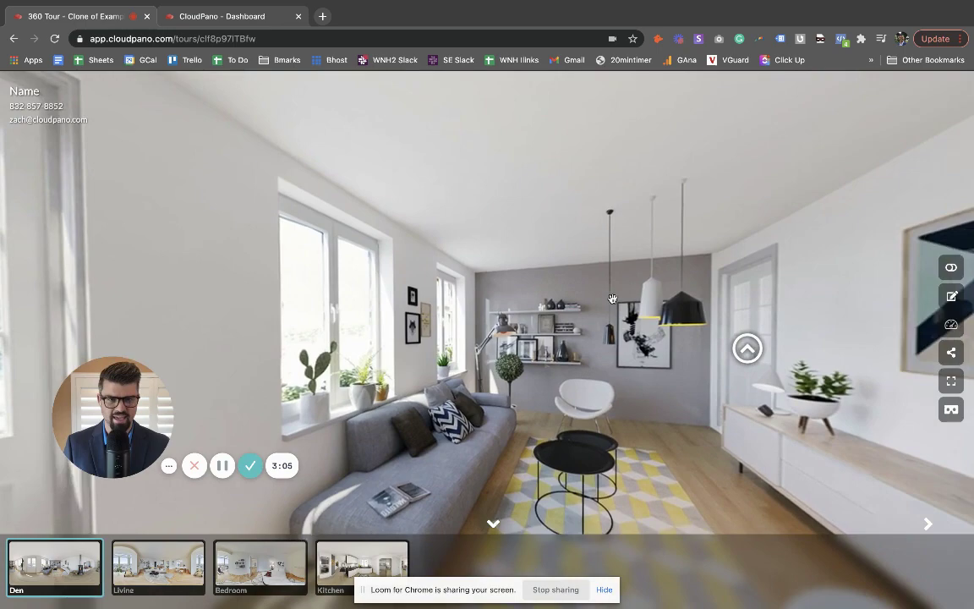
- Look around the published tour's Den, Living, Bedroom and Kitchen scenes, using the scene thumbnails and the Bedroom hotspot
drag(811, 297, 507, 295)
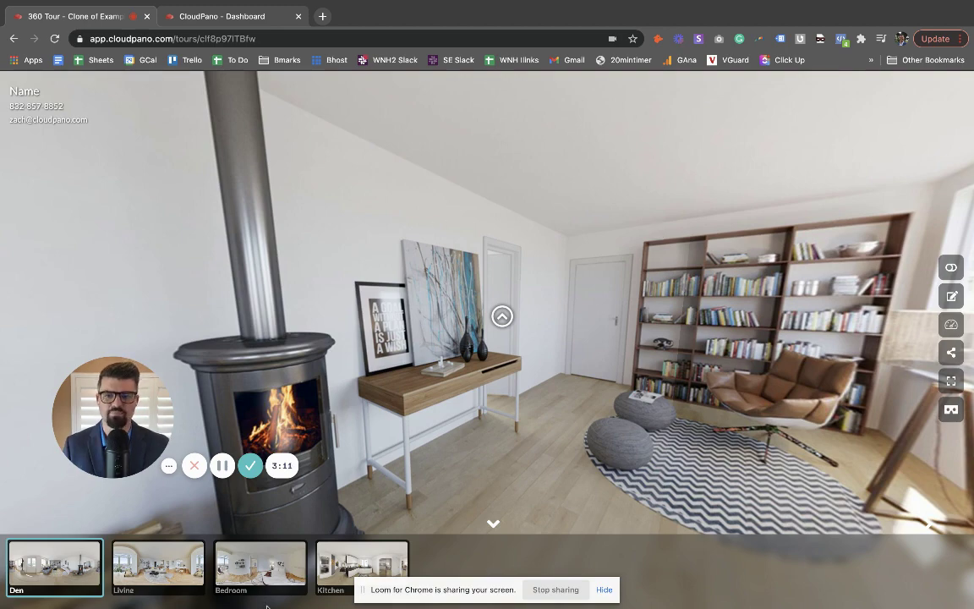
click(152, 571)
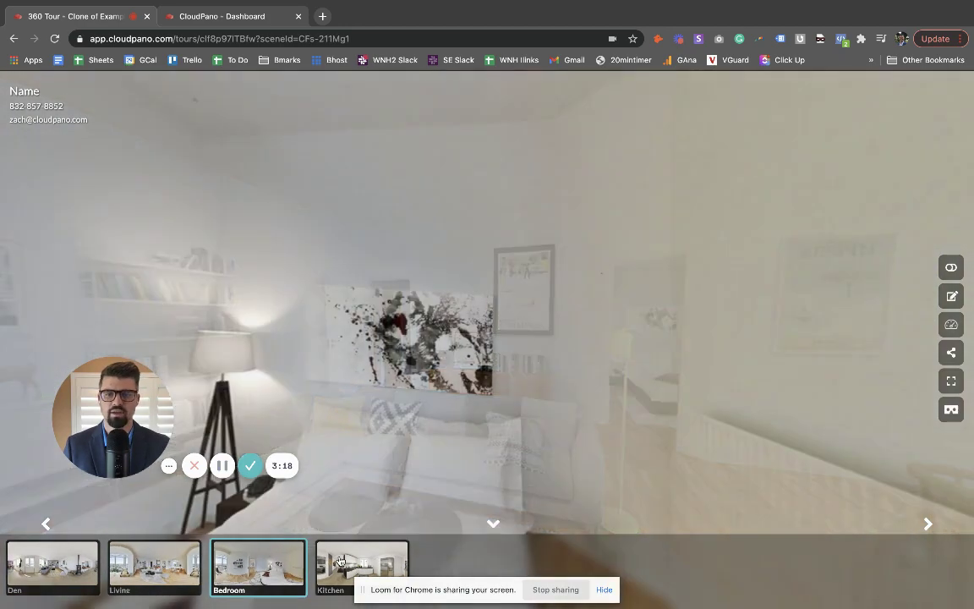
click(337, 562)
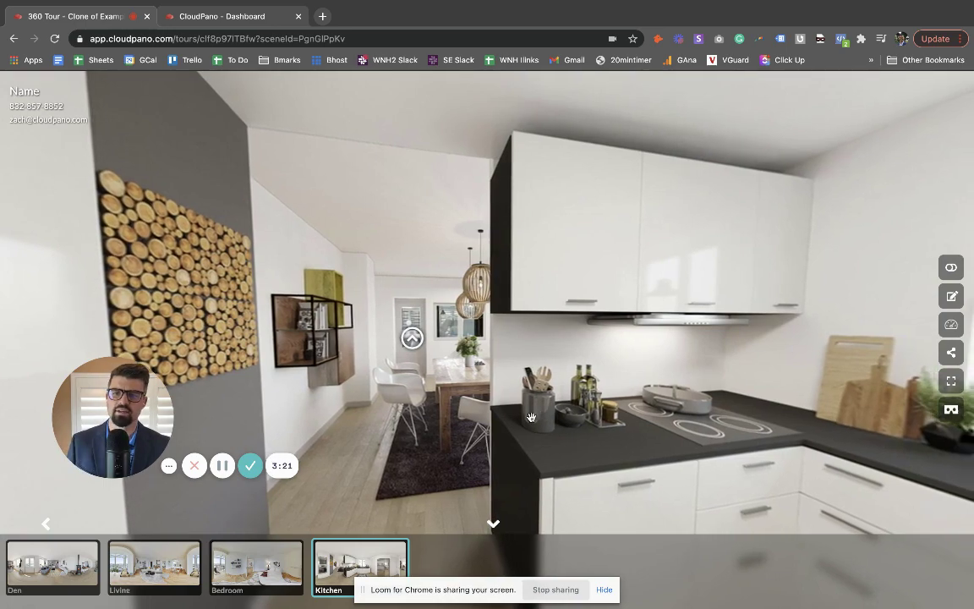
click(160, 571)
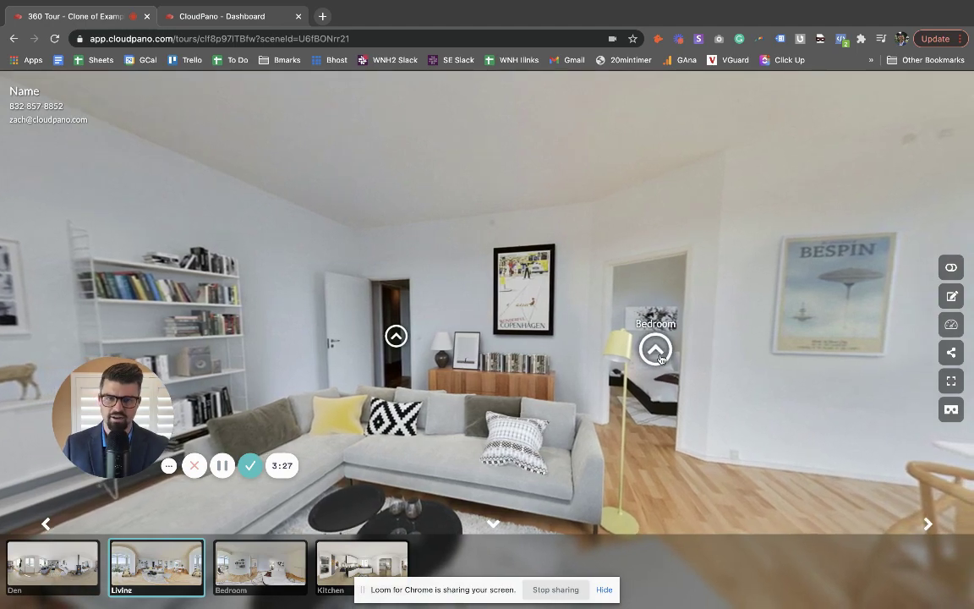
click(647, 352)
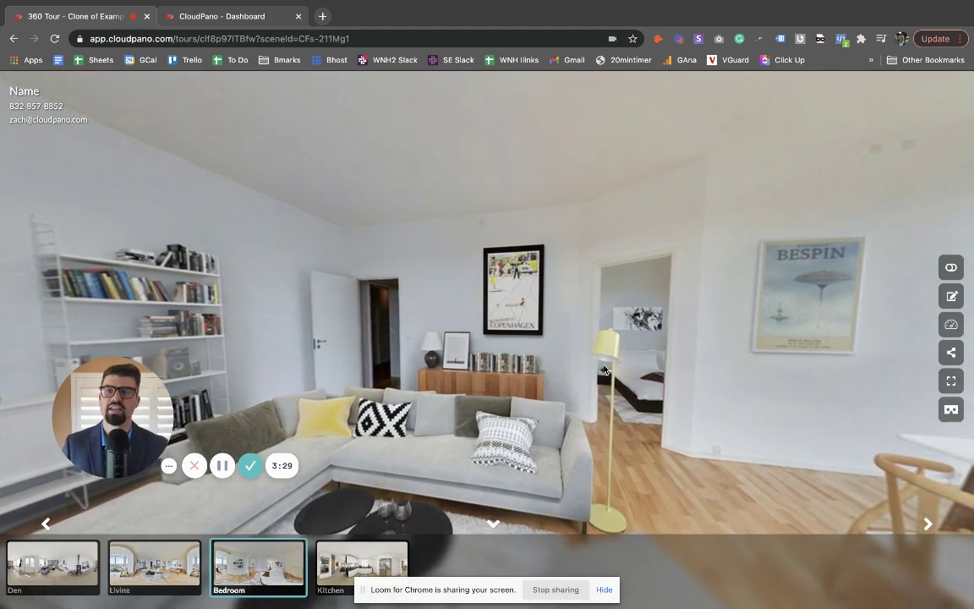
drag(511, 367, 755, 327)
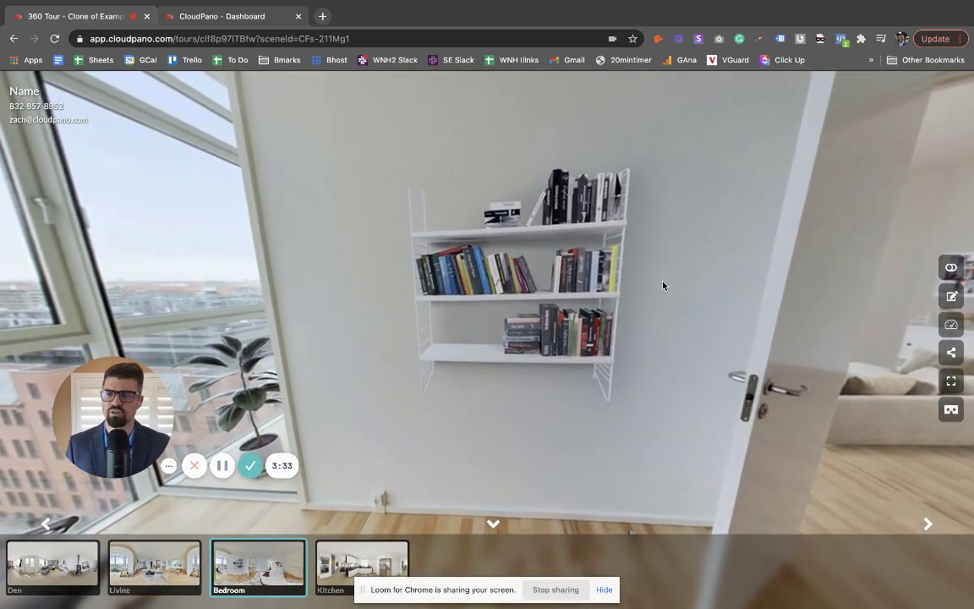
drag(546, 279, 422, 279)
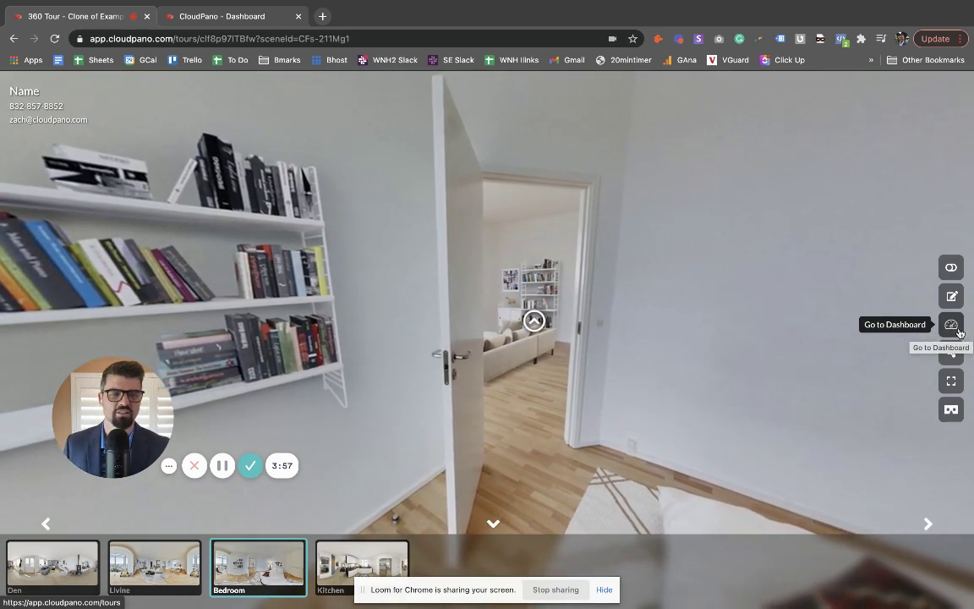
- View the published tour's sharing options, then go from the bedroom to the Living scene through its hotspot
click(951, 354)
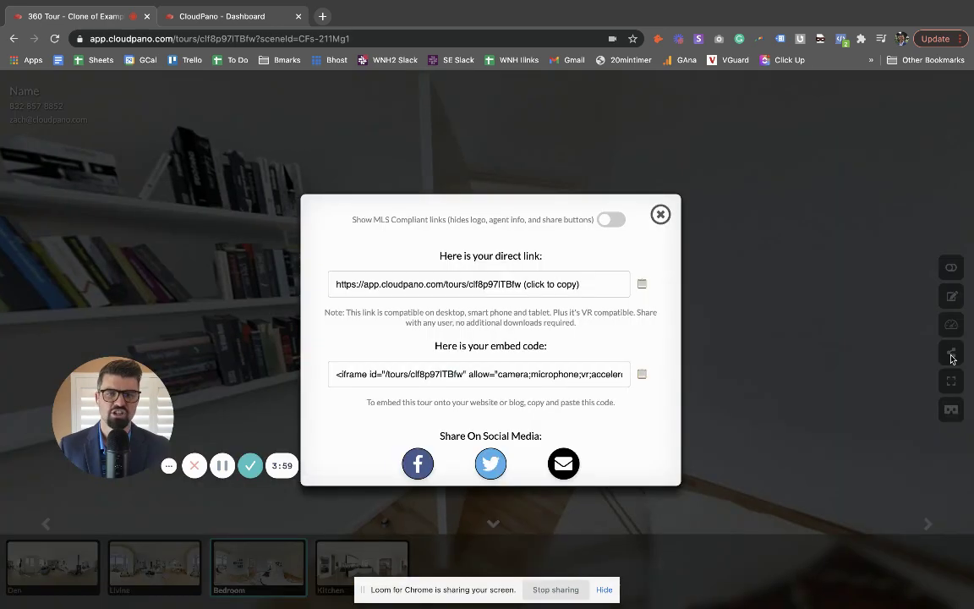
click(660, 214)
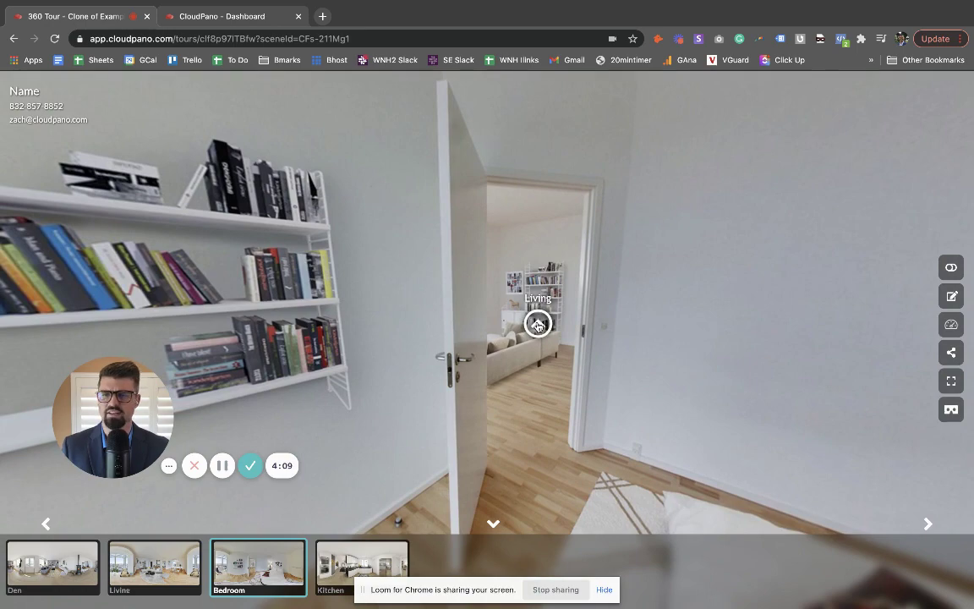
click(537, 323)
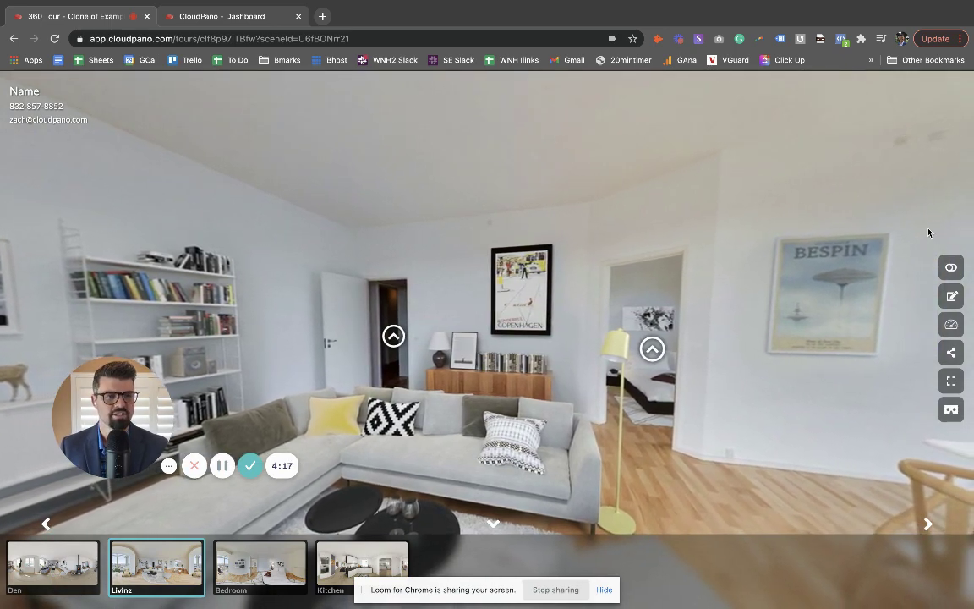
- Reopen the tour for editing and rename the Den scene as "Den 2"
click(952, 296)
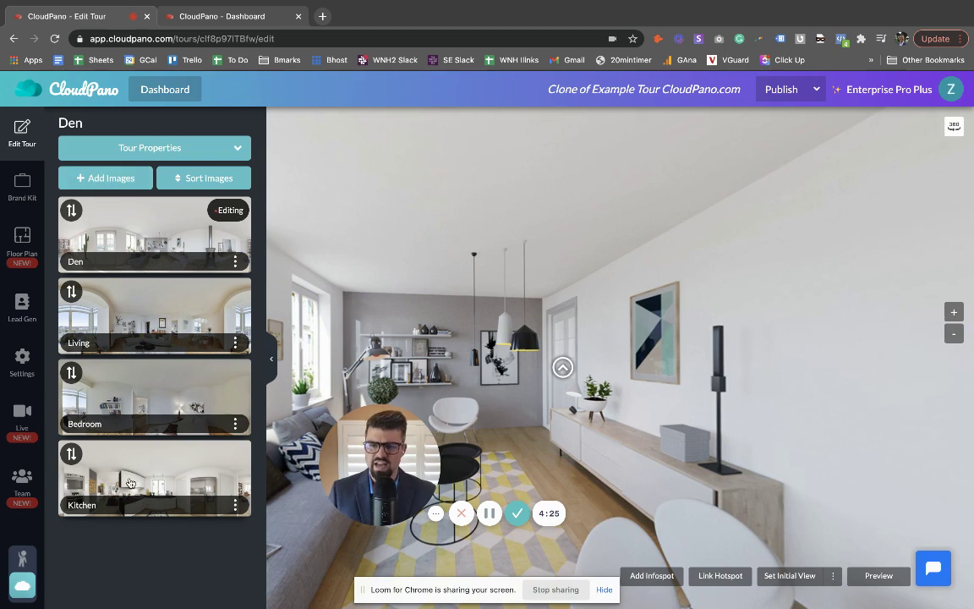
mouse_move(71, 291)
mouse_down()
mouse_move(71, 213)
mouse_move(76, 287)
mouse_up()
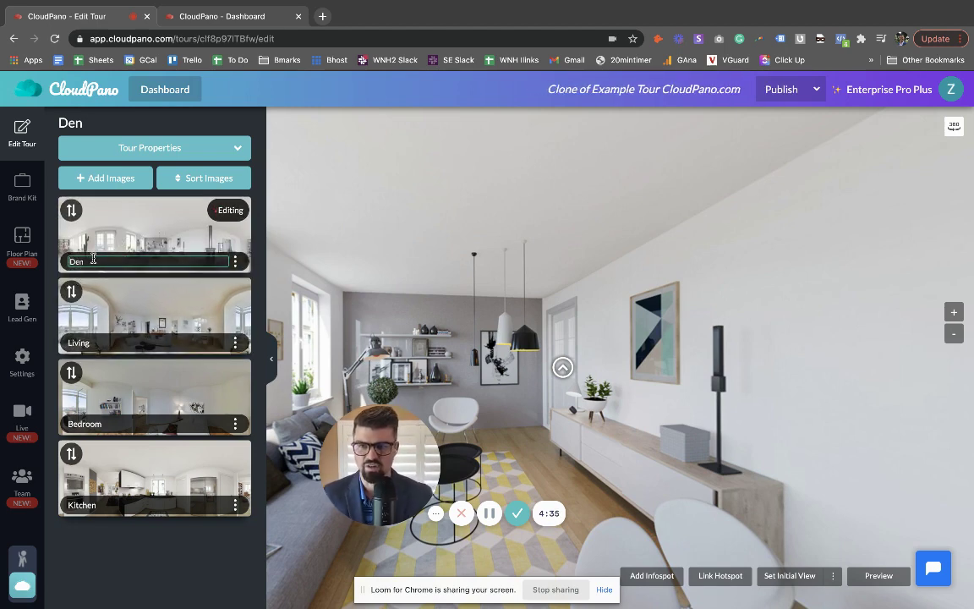
key(Return)
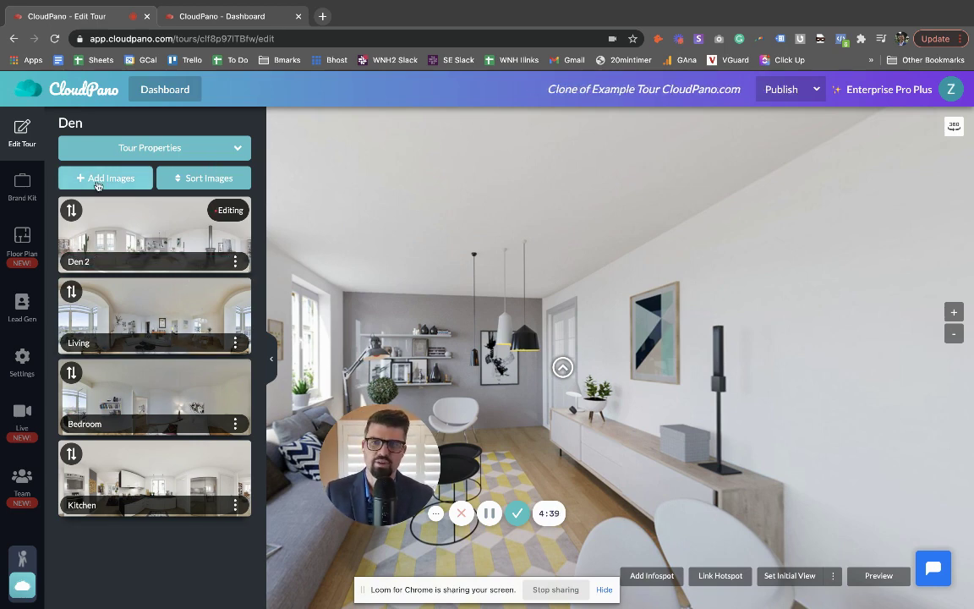
- View the panorama upload options and the expanded sort area for managing the tour's scenes
click(97, 185)
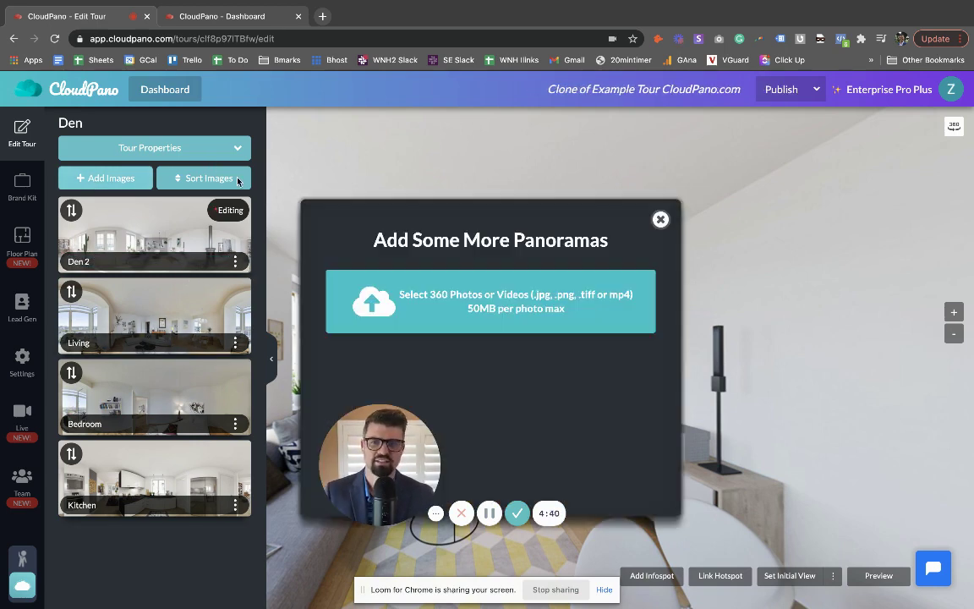
click(658, 220)
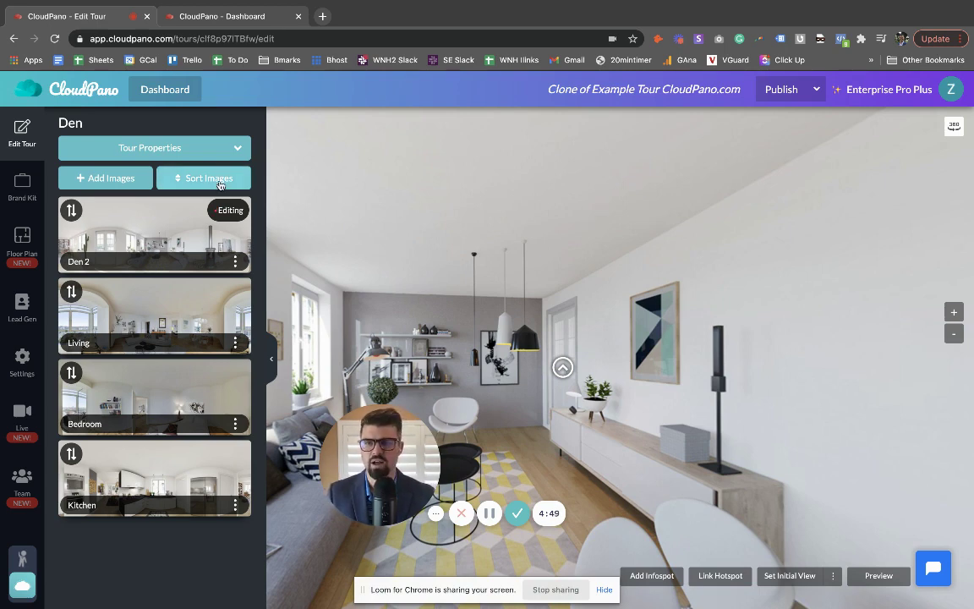
click(219, 183)
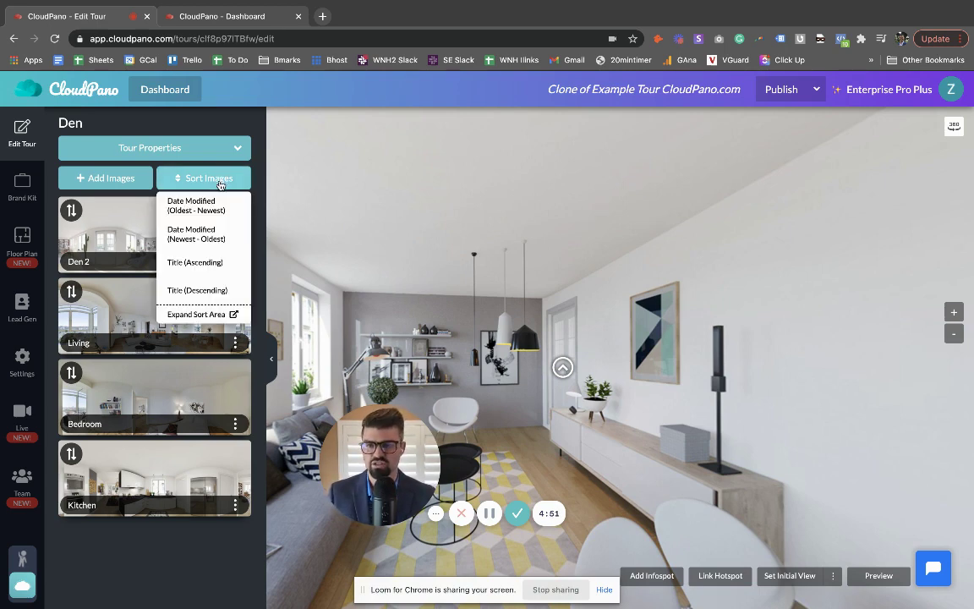
click(227, 314)
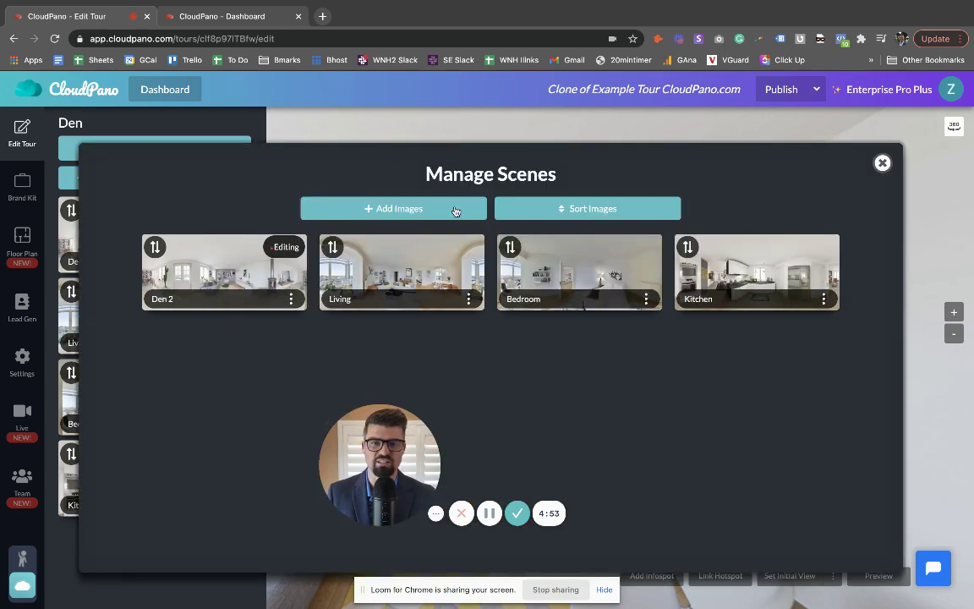
click(881, 162)
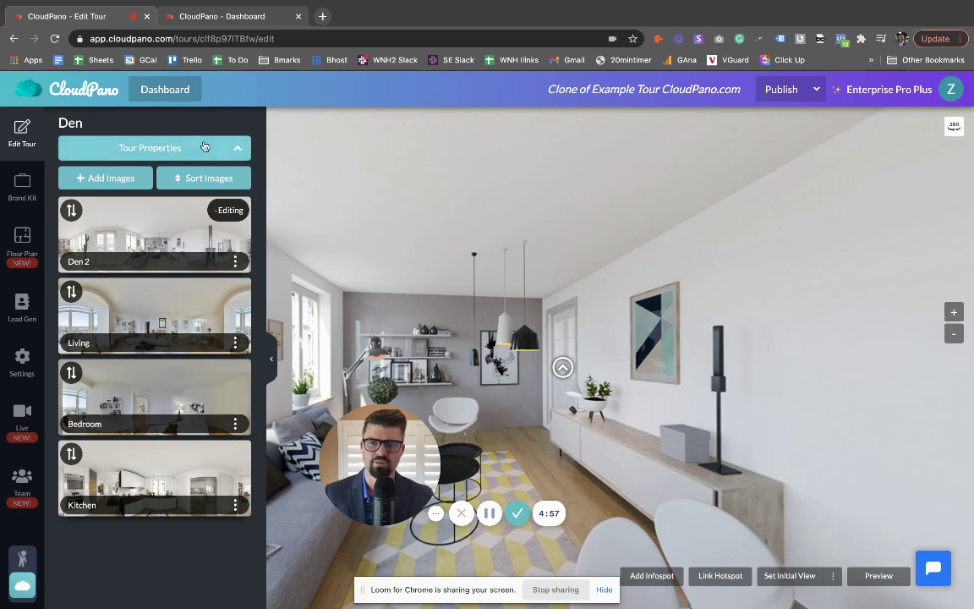
- View the contact person, phone number and email fields in the tour properties
click(203, 145)
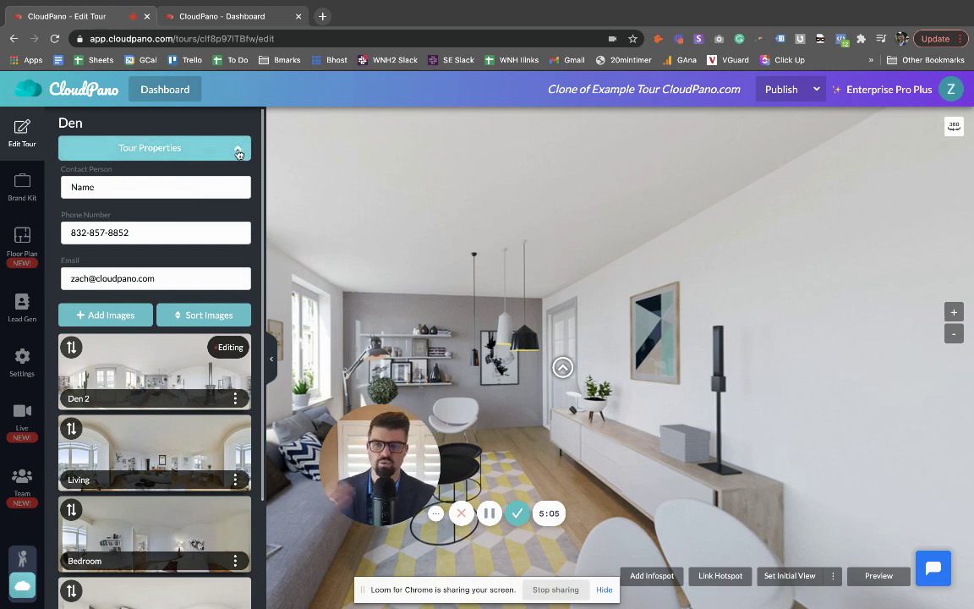
click(238, 152)
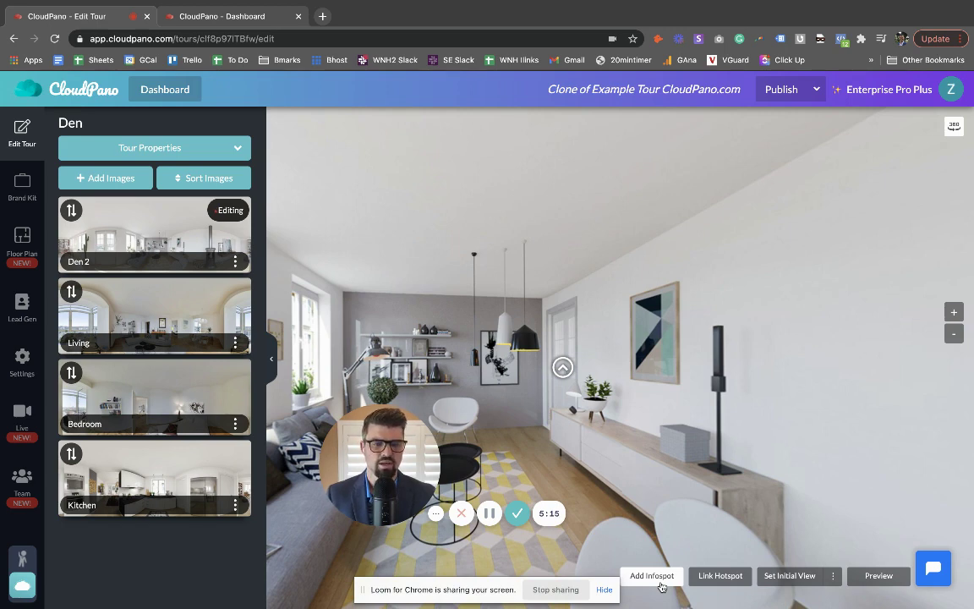
- Add an infospot beside the framed wall picture in the Den scene with the short text "picture"
click(651, 576)
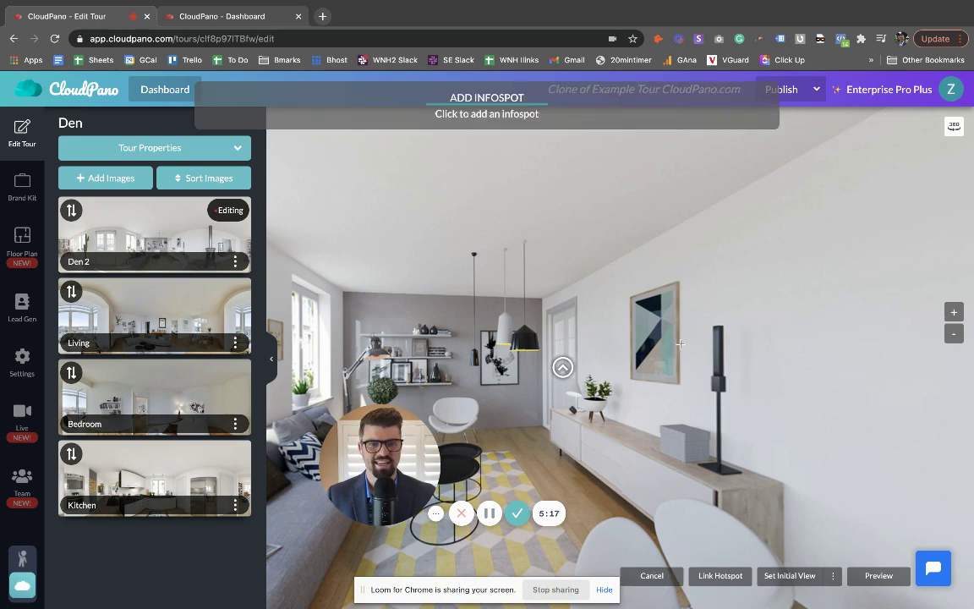
click(683, 346)
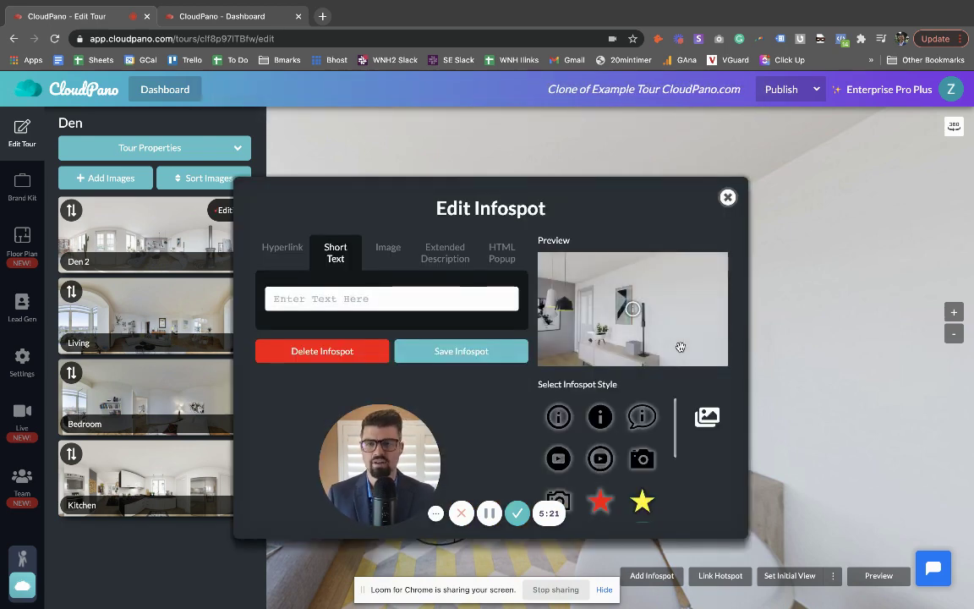
click(336, 301)
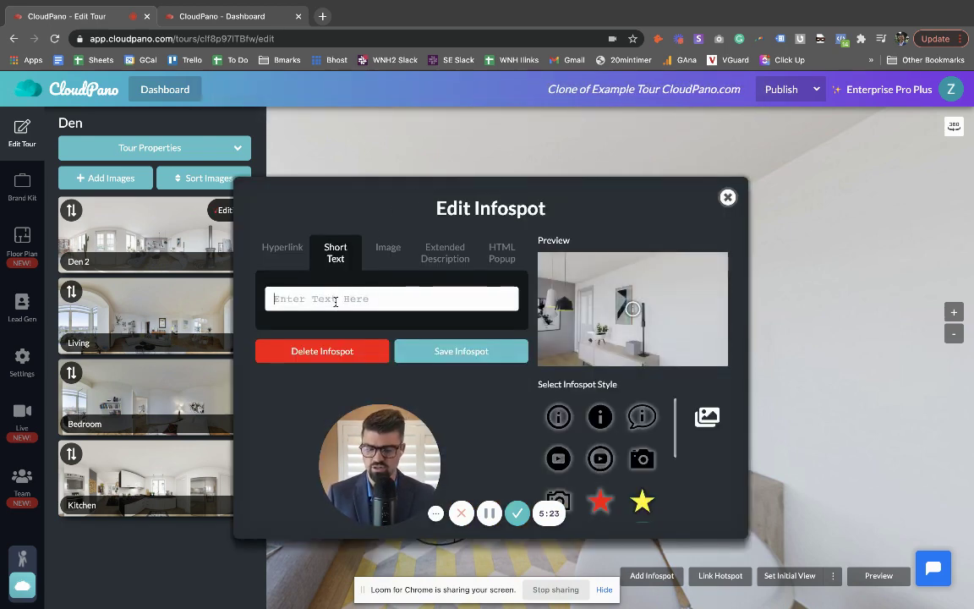
text(hi)
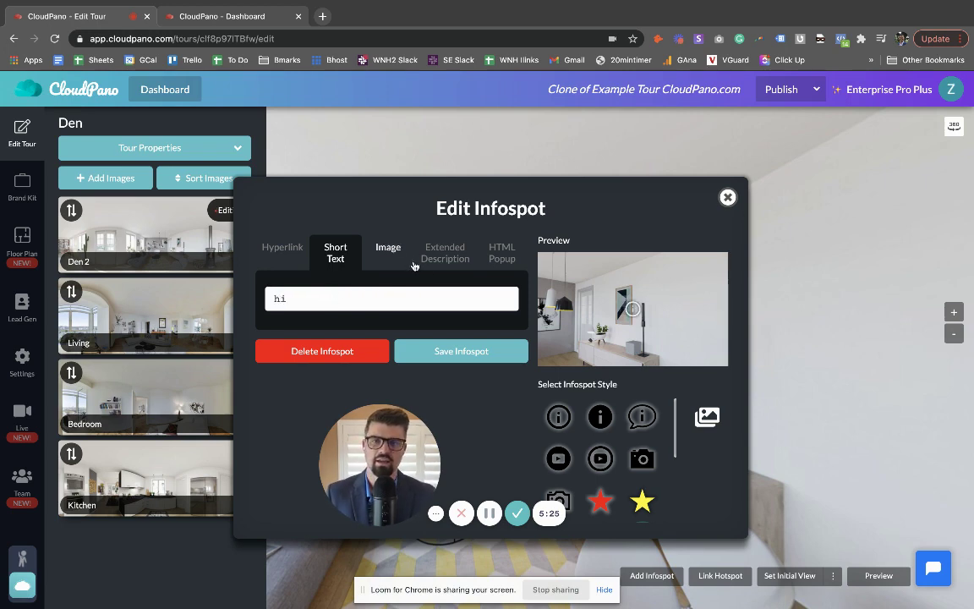
double_click(281, 299)
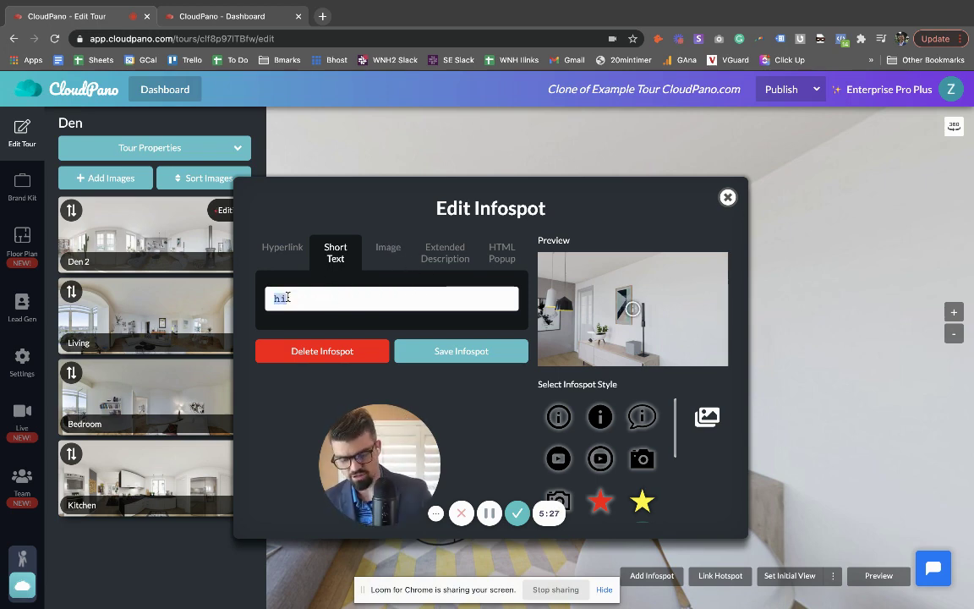
text(picture)
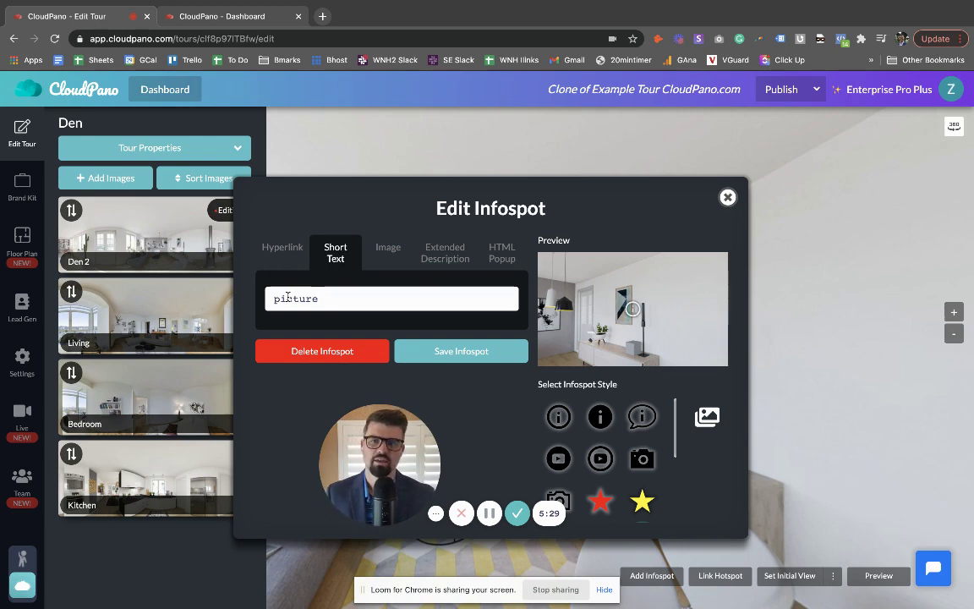
- View the infospot's Image, Extended Description and HTML Popup content options
click(378, 256)
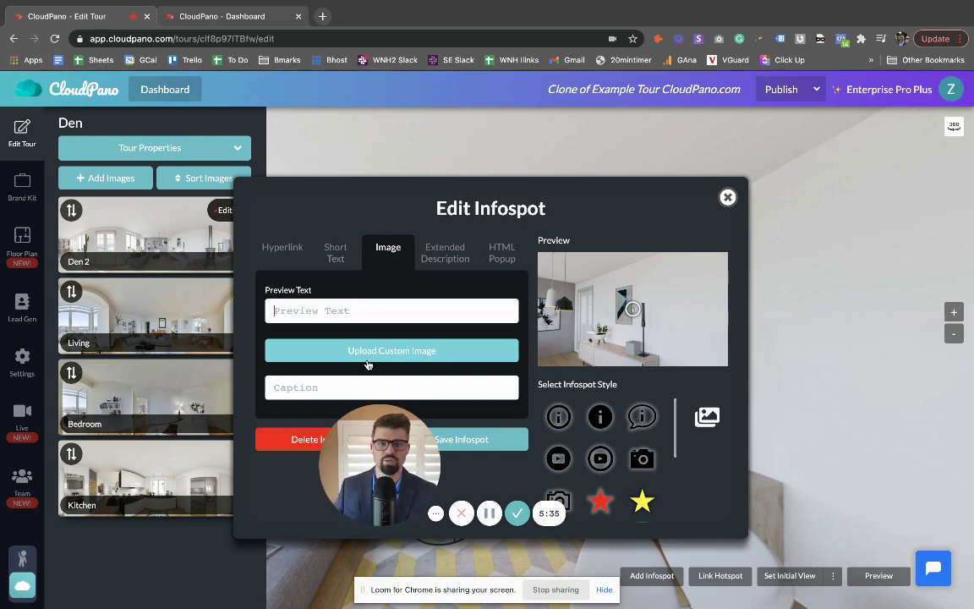
click(430, 253)
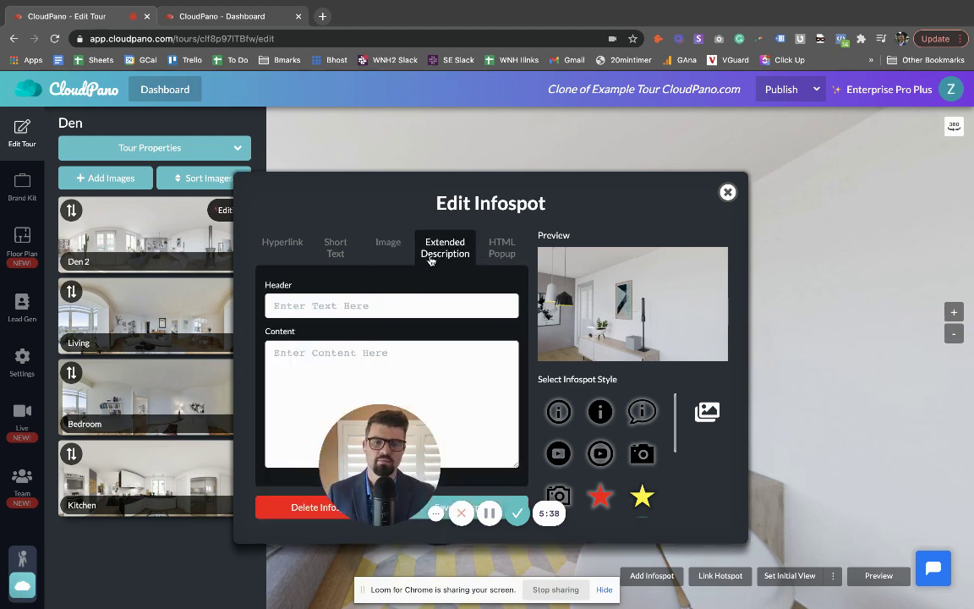
click(418, 305)
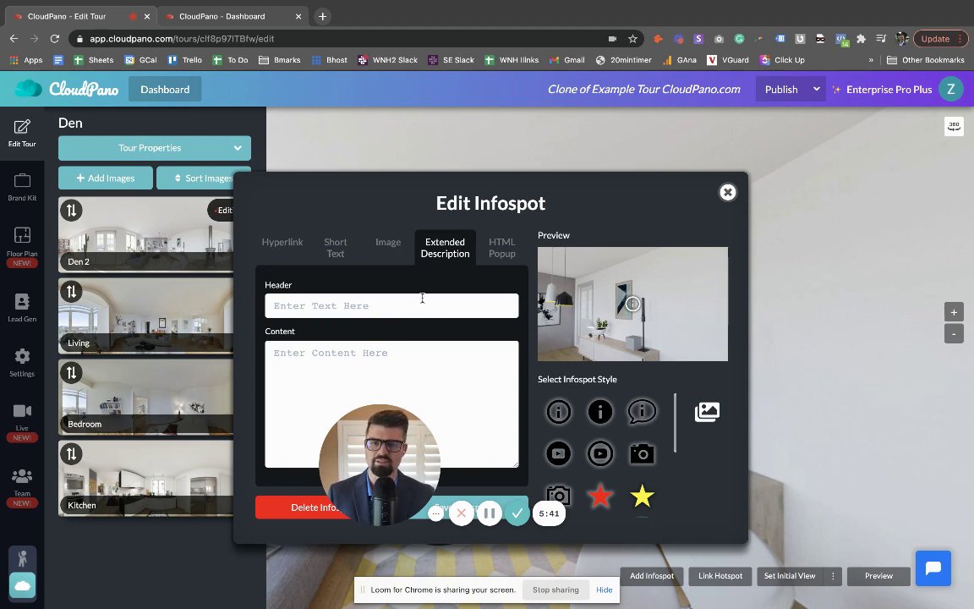
click(500, 248)
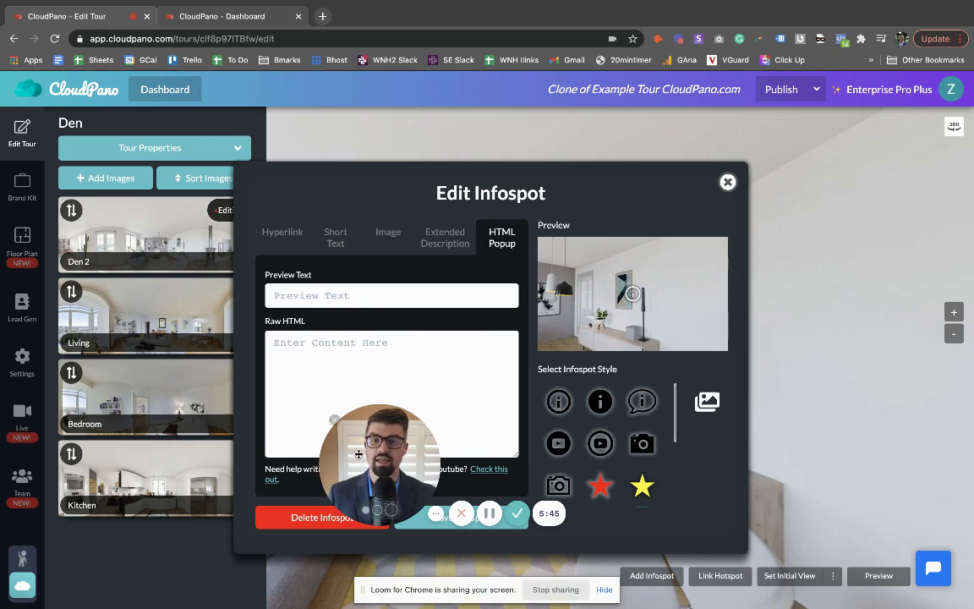
drag(358, 454, 89, 480)
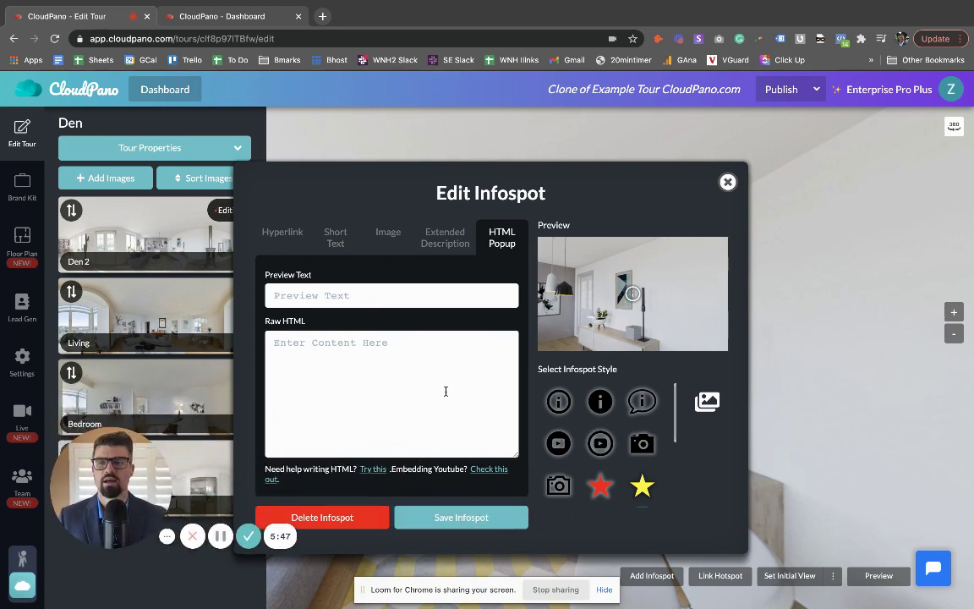
- Try the circled play icon as the infospot style and view the Hyperlink content options
click(599, 443)
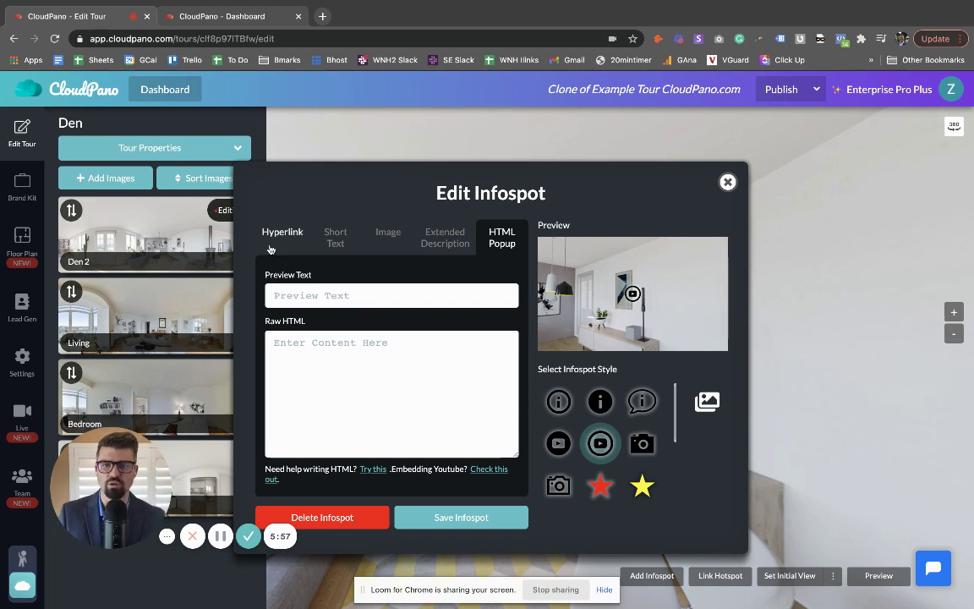
drag(275, 242, 298, 256)
click(364, 358)
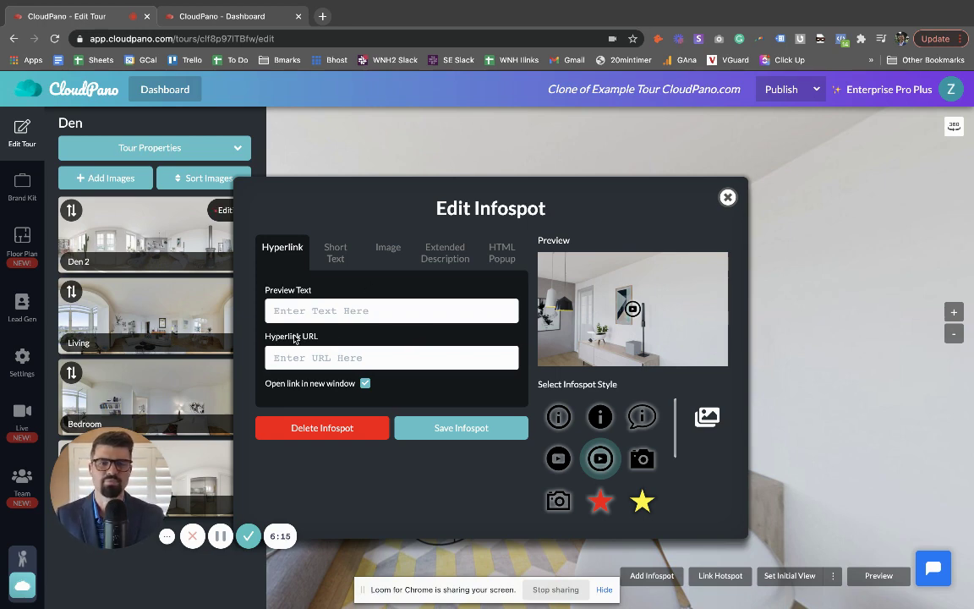
- Set the infospot's custom icon to Orange Fun.png from the personal library's hotspot icons
click(707, 416)
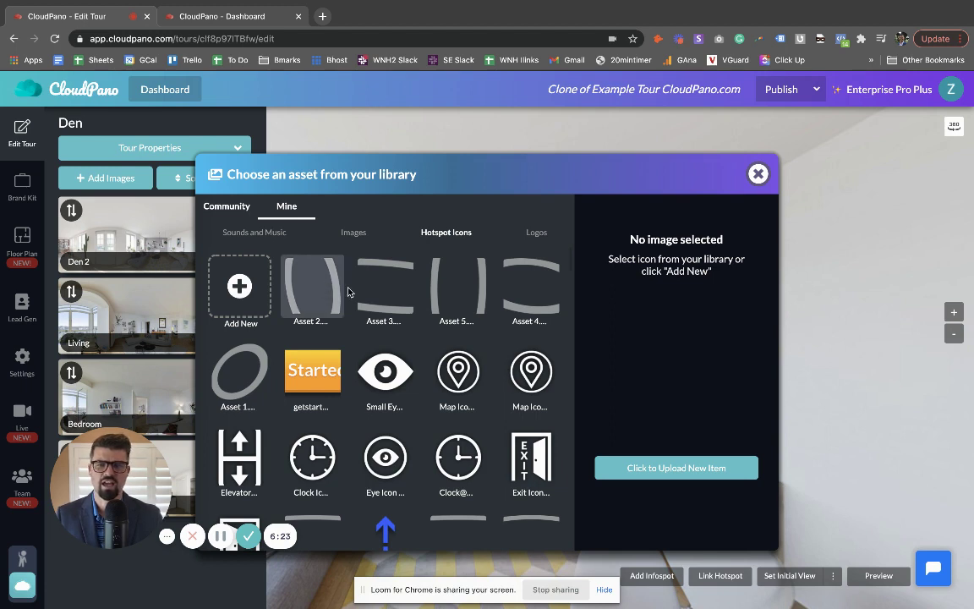
scroll(347, 291, down, 5)
scroll(434, 394, up, 2)
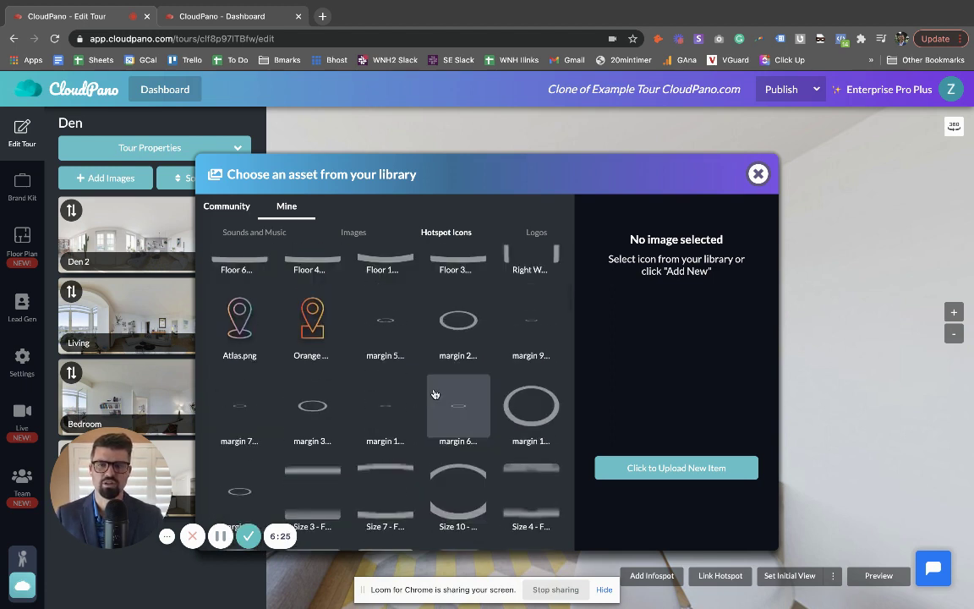
click(316, 321)
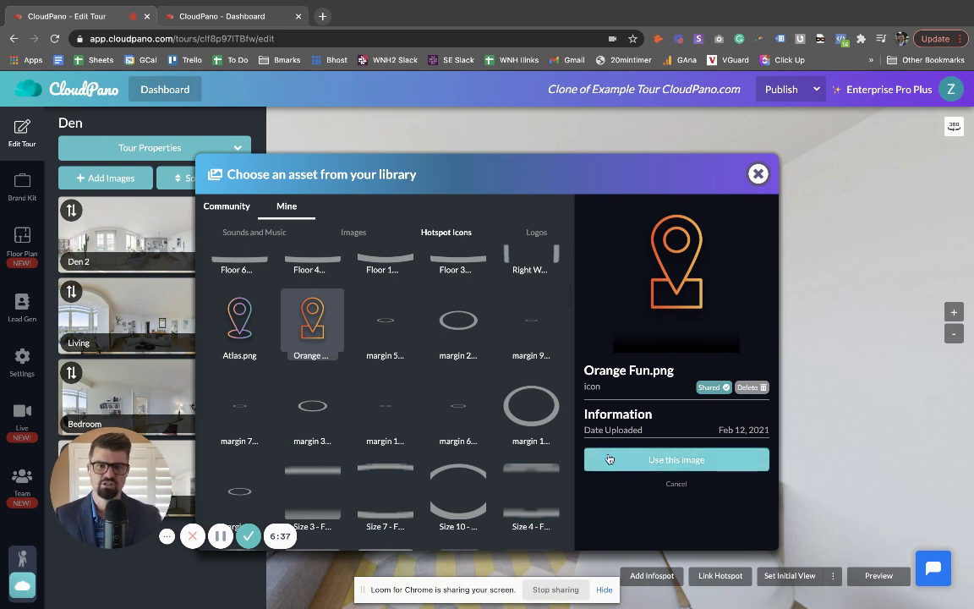
click(613, 460)
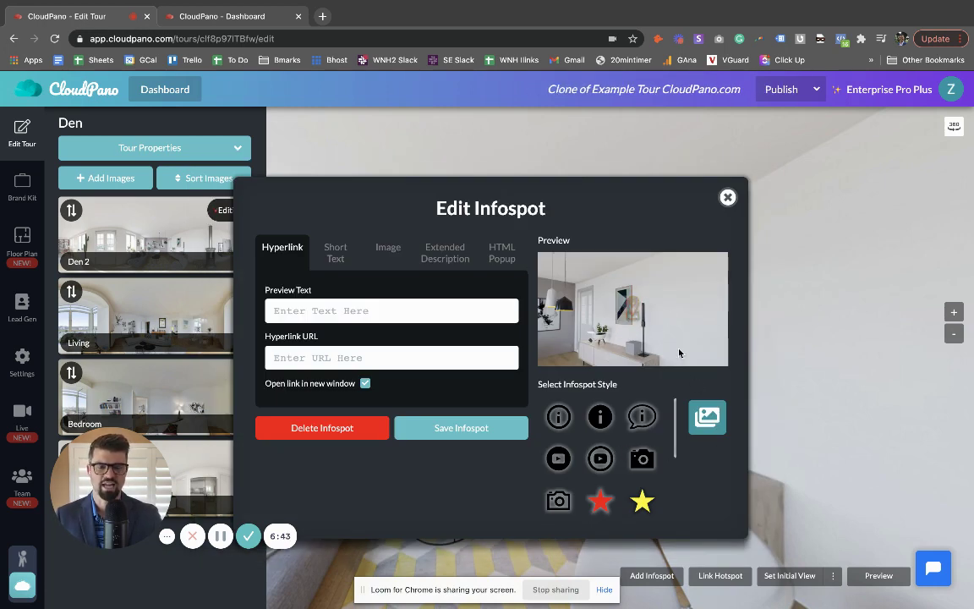
- Browse the community asset library's logos and its full range of hotspot icons, including pins and arrows
click(709, 424)
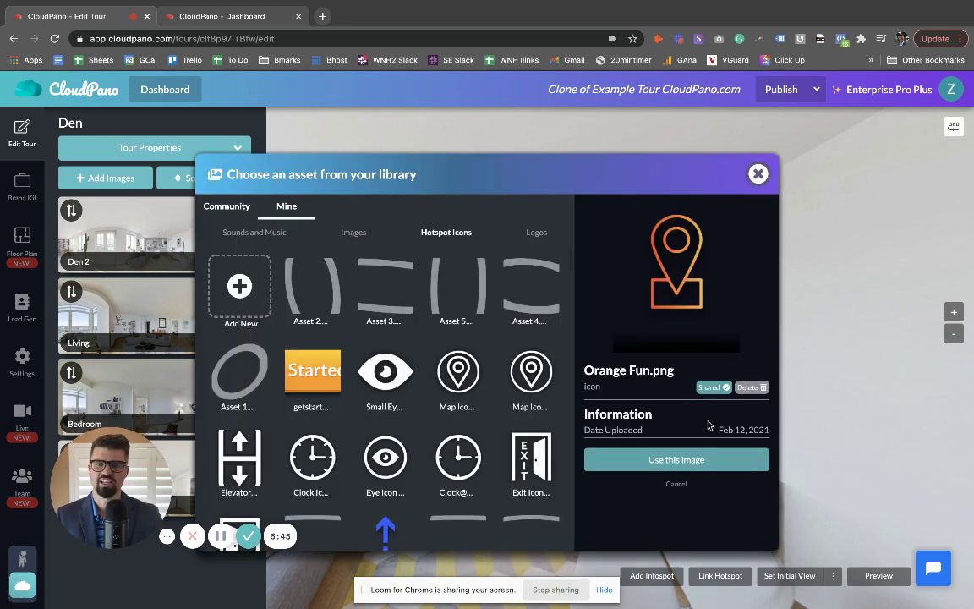
click(241, 207)
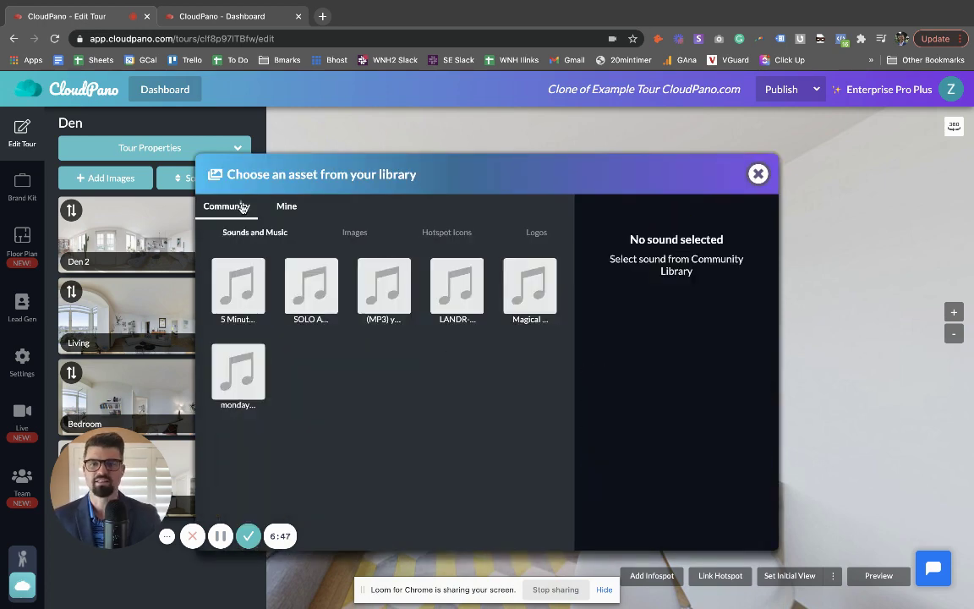
click(452, 234)
click(525, 233)
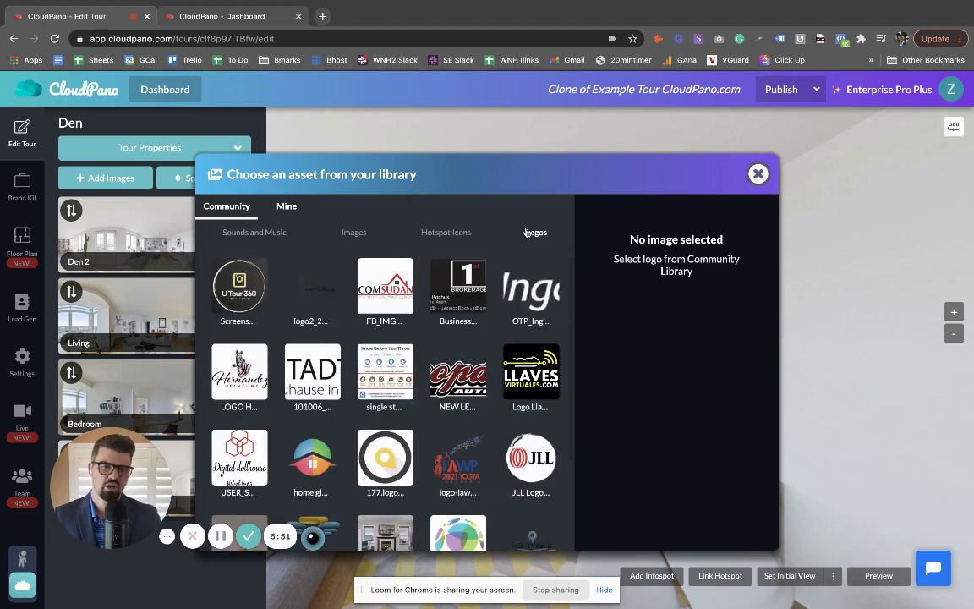
click(458, 233)
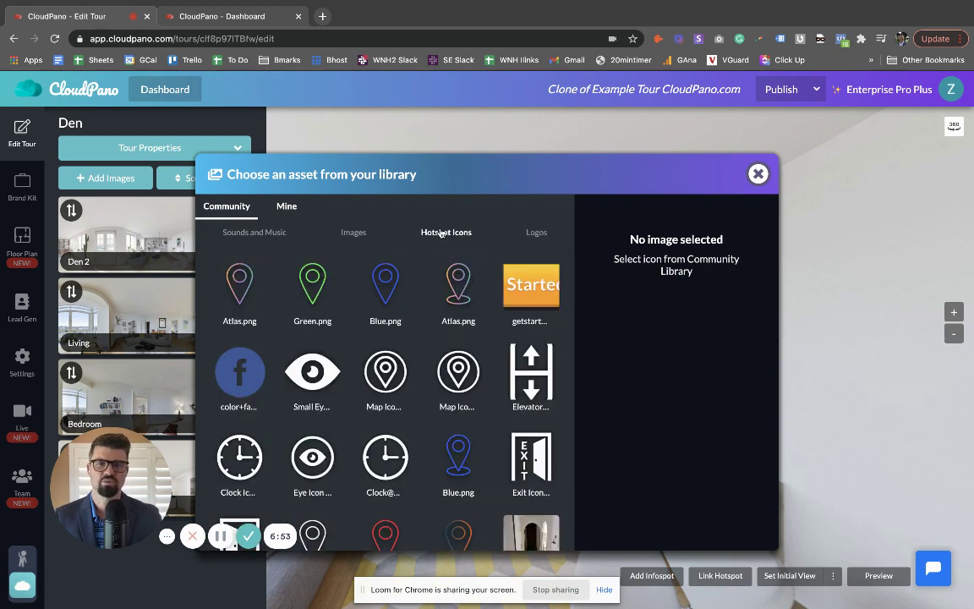
scroll(433, 386, down, 2)
scroll(433, 386, down, 10)
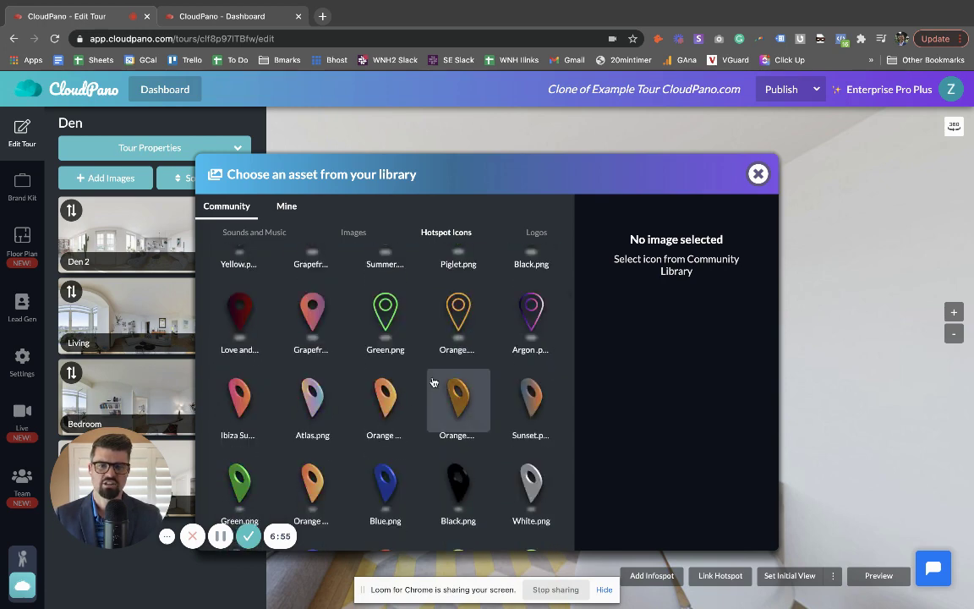
scroll(434, 381, down, 6)
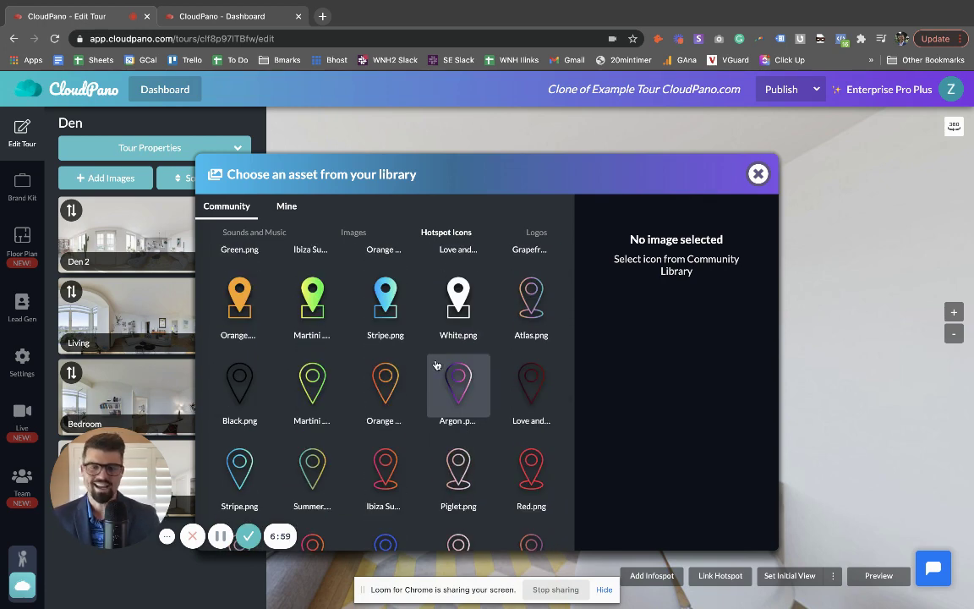
scroll(434, 362, down, 10)
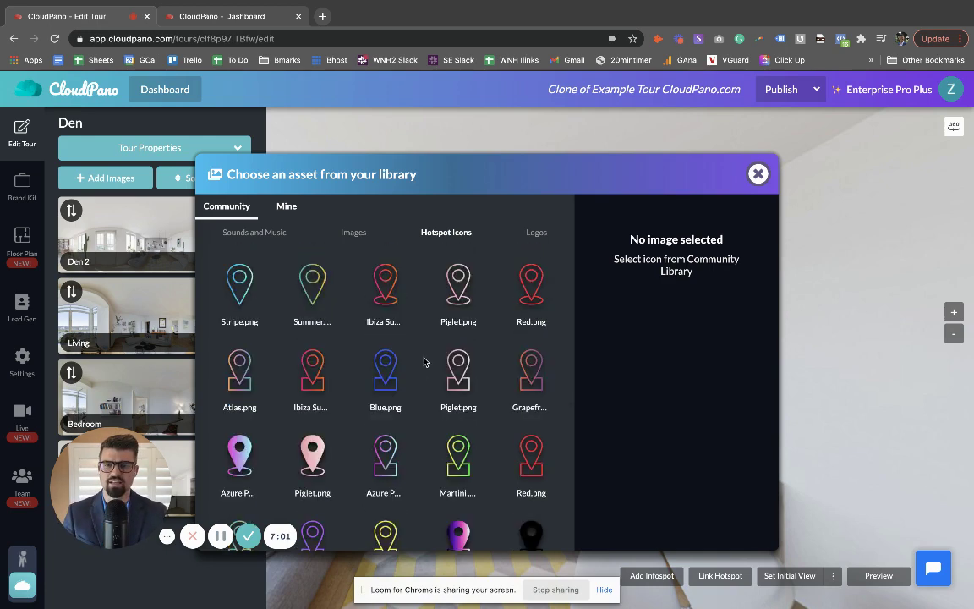
scroll(432, 355, down, 10)
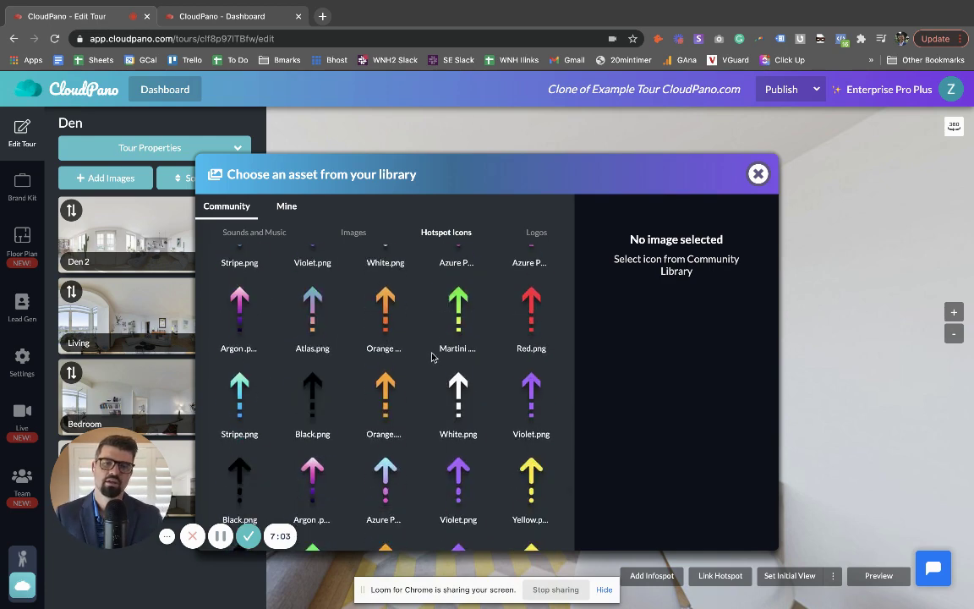
scroll(433, 353, down, 8)
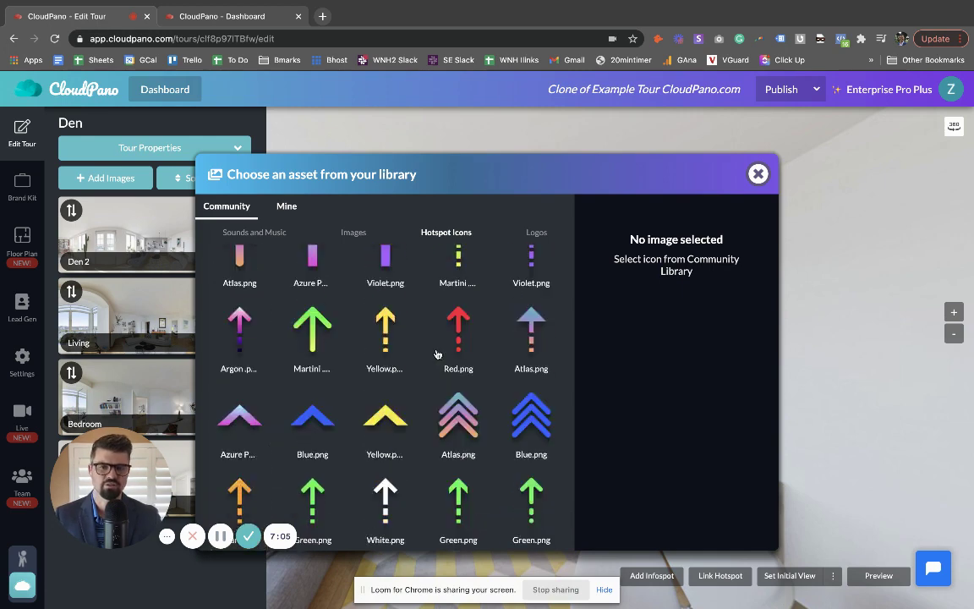
scroll(434, 359, up, 6)
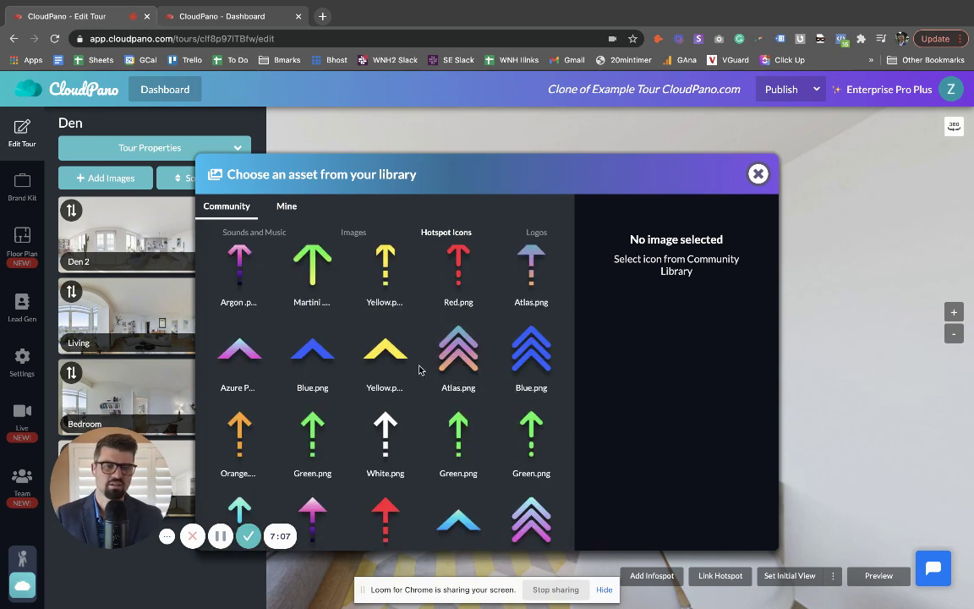
- View the images, hotspot icons and logos in the personal asset library, then return to the infospot settings
click(287, 209)
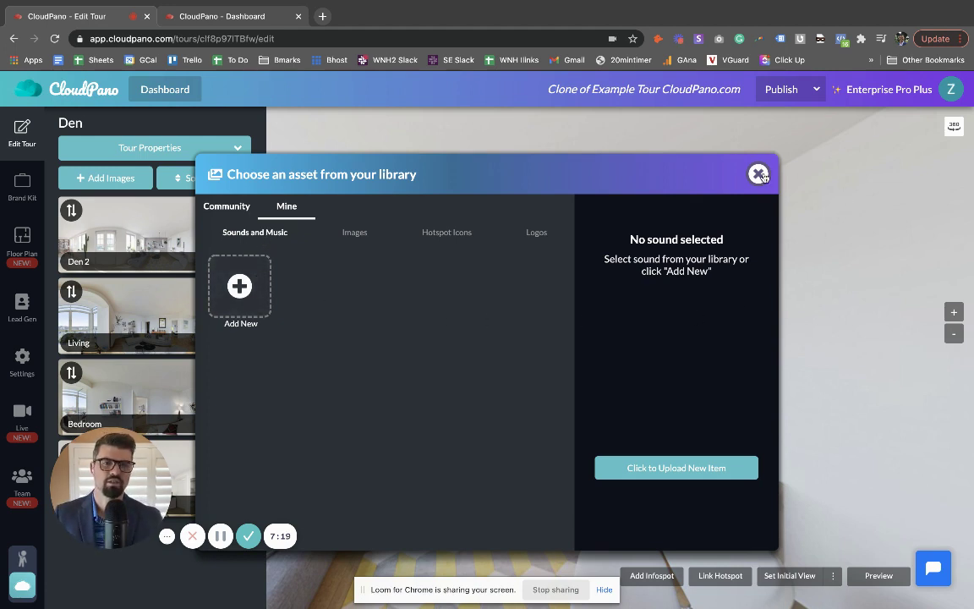
click(354, 232)
click(448, 232)
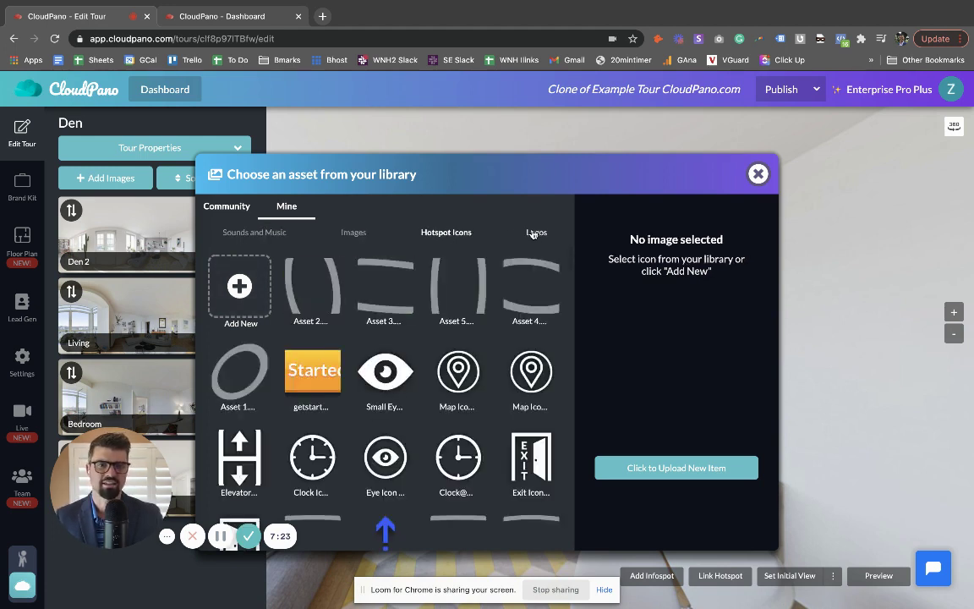
click(535, 232)
click(759, 174)
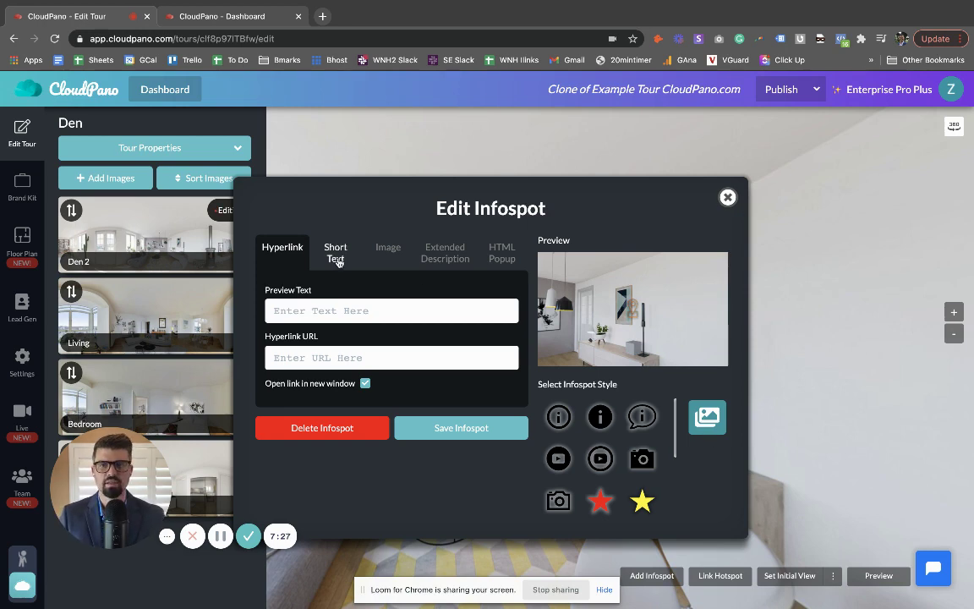
- Save the infospot as Short Text and check its label beside the wall picture in the panorama
click(448, 252)
click(355, 255)
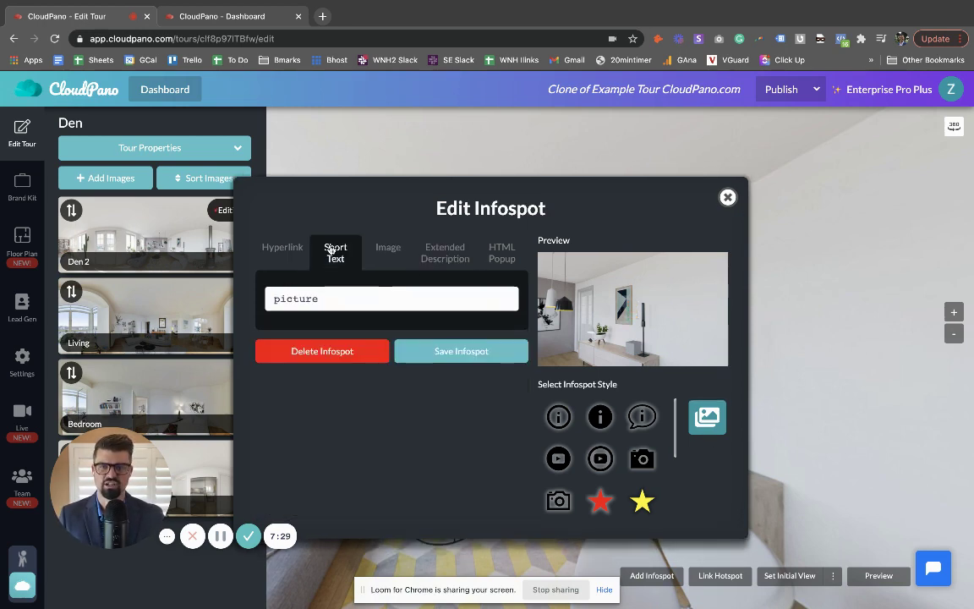
double_click(300, 302)
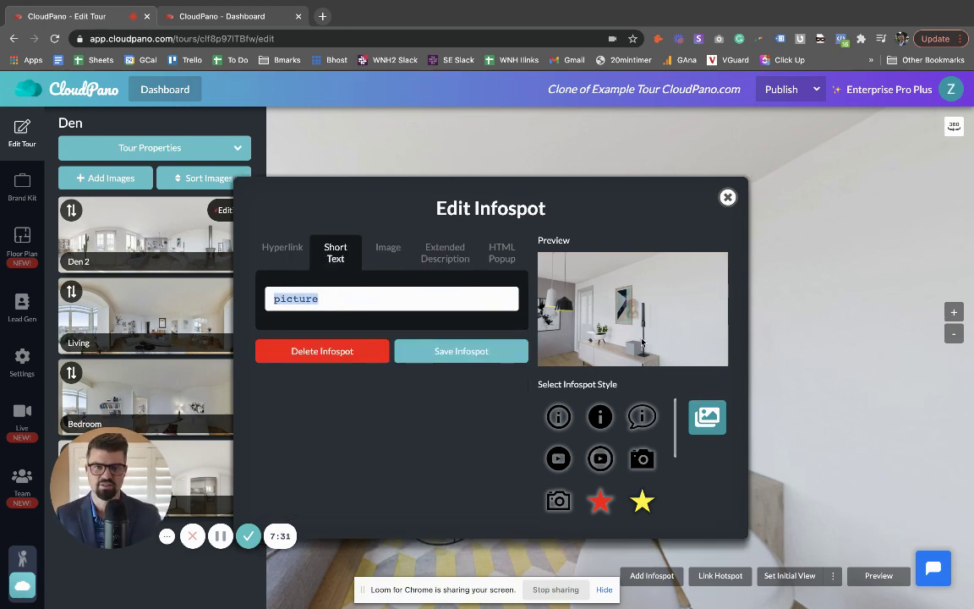
click(482, 353)
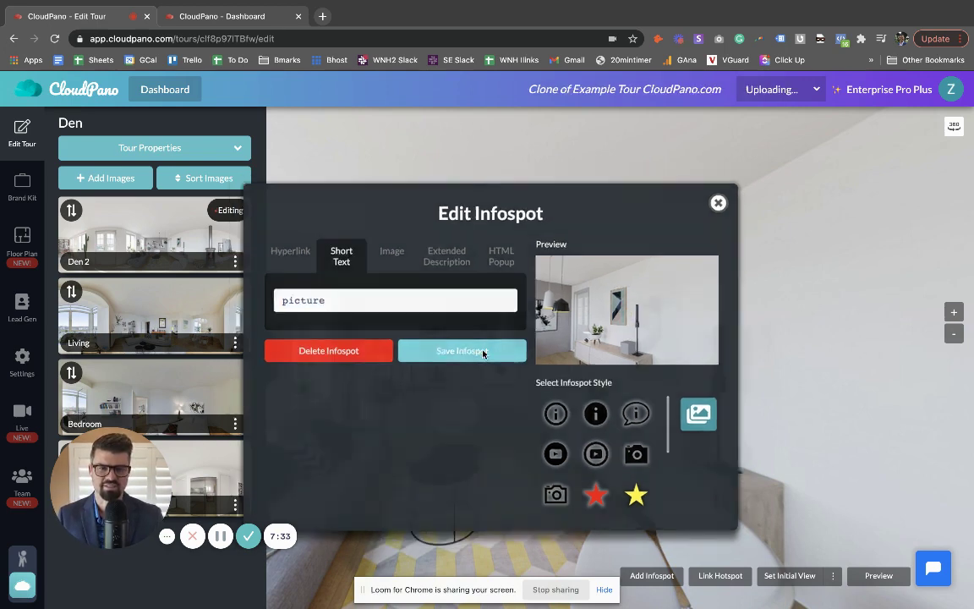
mouse_move(679, 350)
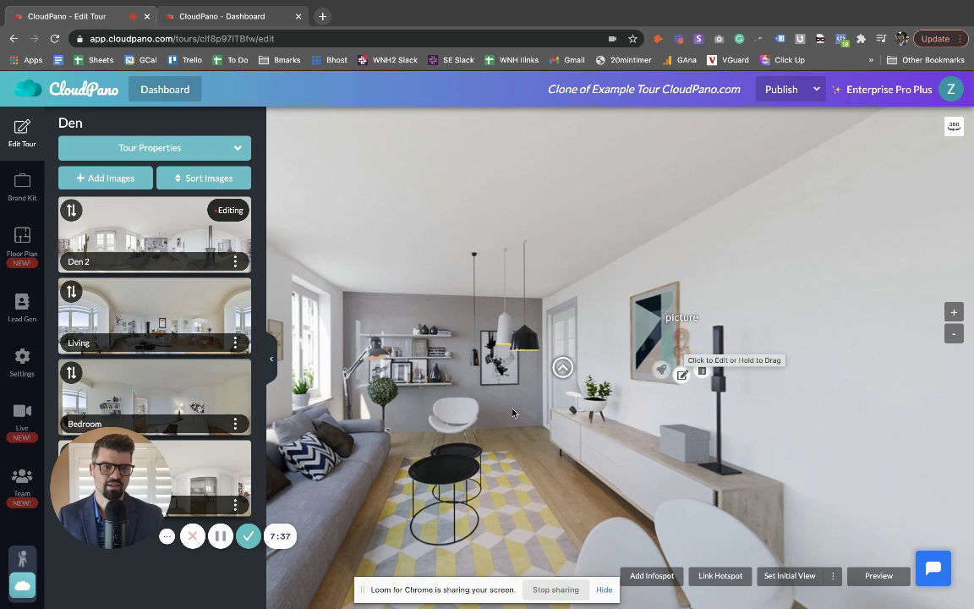
drag(524, 436, 508, 421)
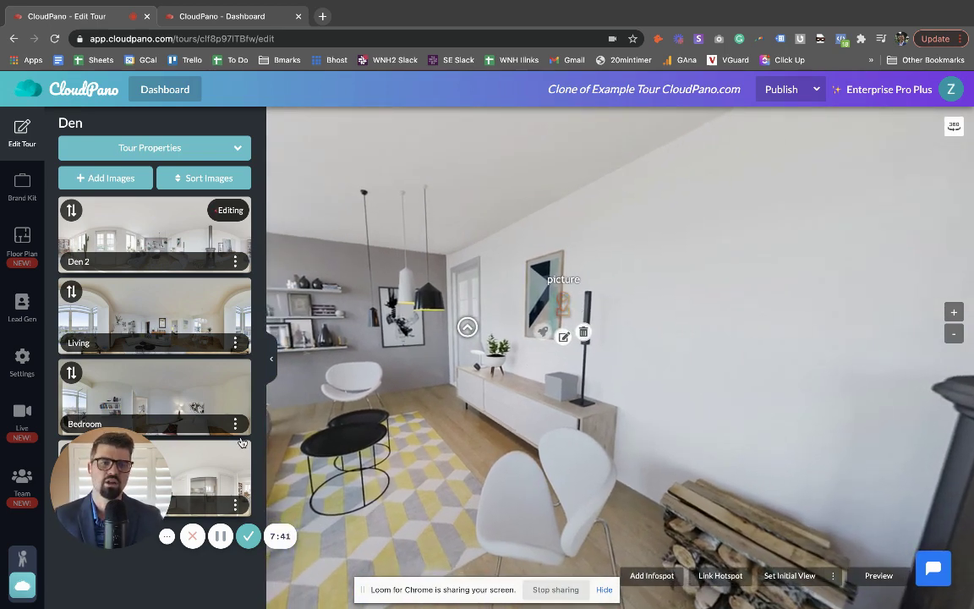
- Add a link hotspot above the existing one at the doorway, rotate its arrow to point right, and link it to Living
drag(674, 437, 698, 449)
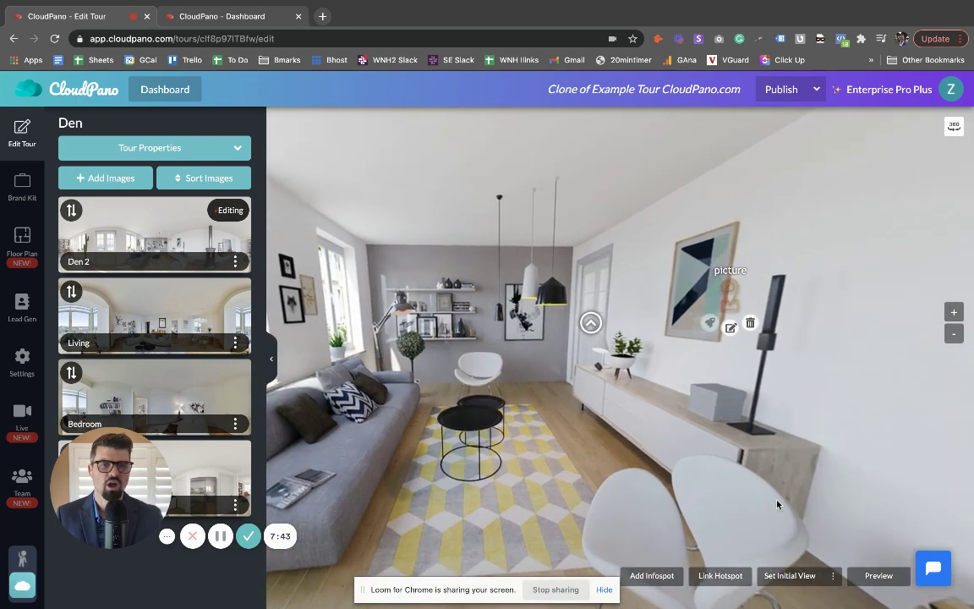
click(721, 576)
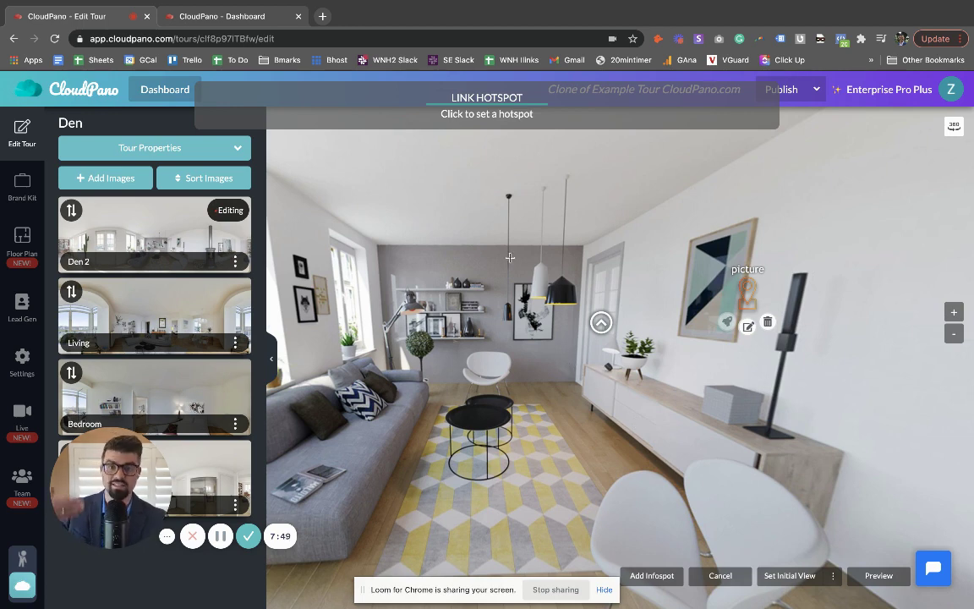
click(611, 266)
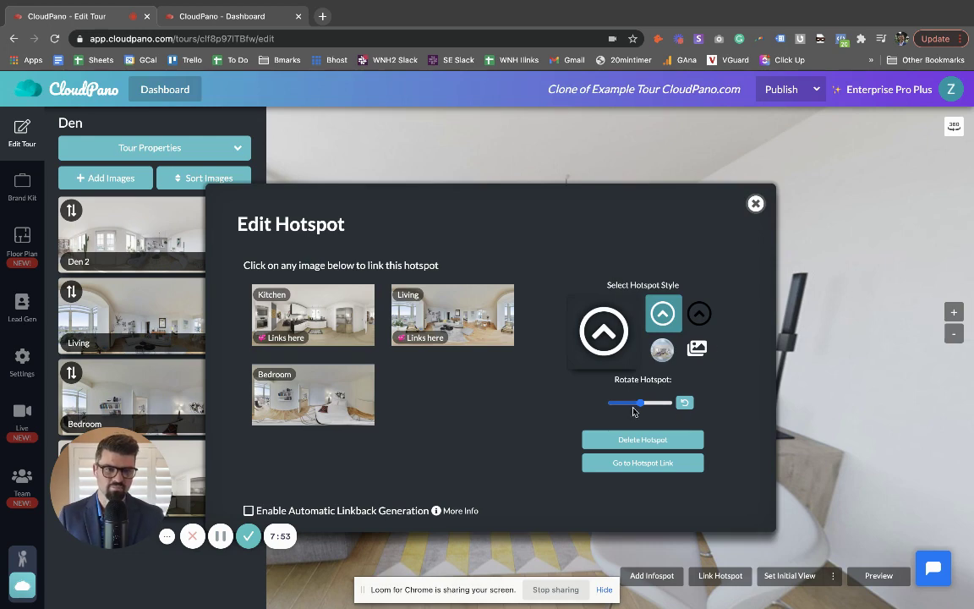
drag(637, 407, 664, 401)
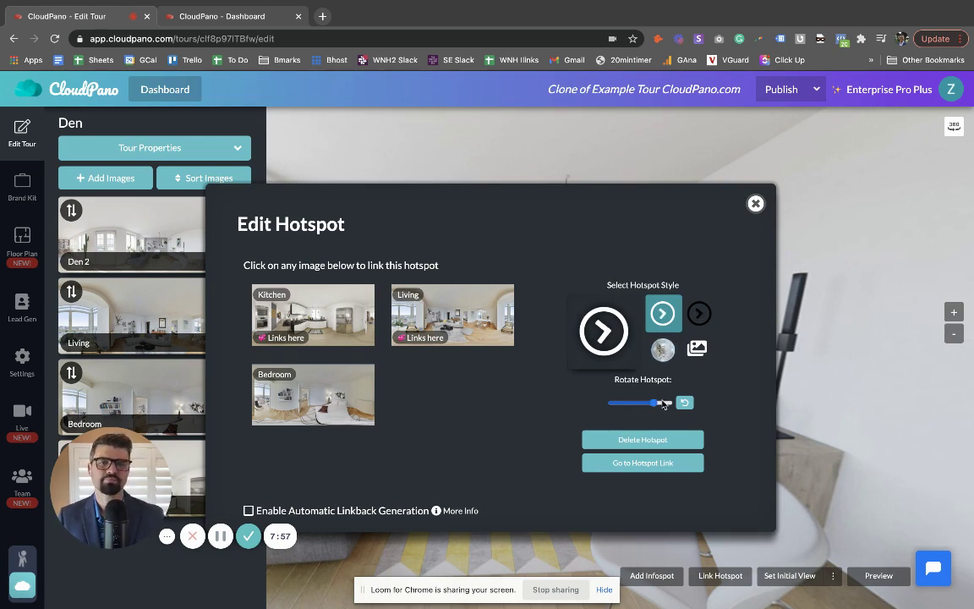
click(489, 323)
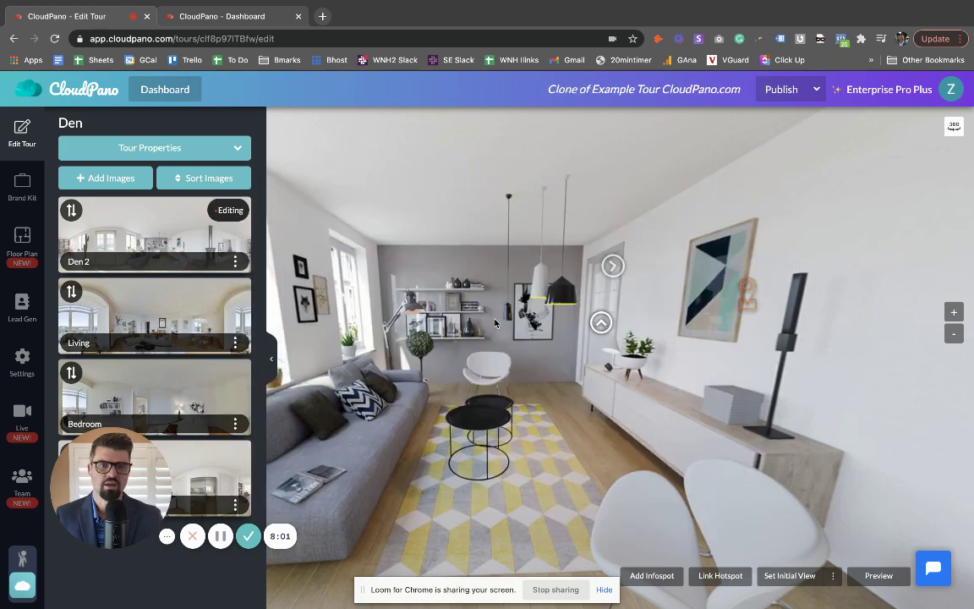
- Set the new Living hotspot's custom icon to Blue.png from the personal library and check it in the panorama
mouse_move(616, 268)
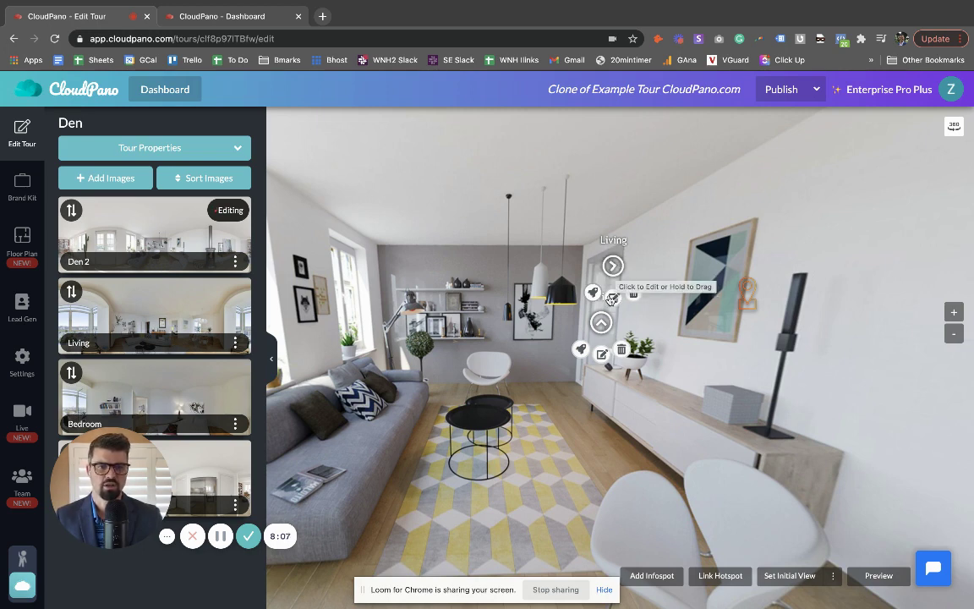
click(616, 270)
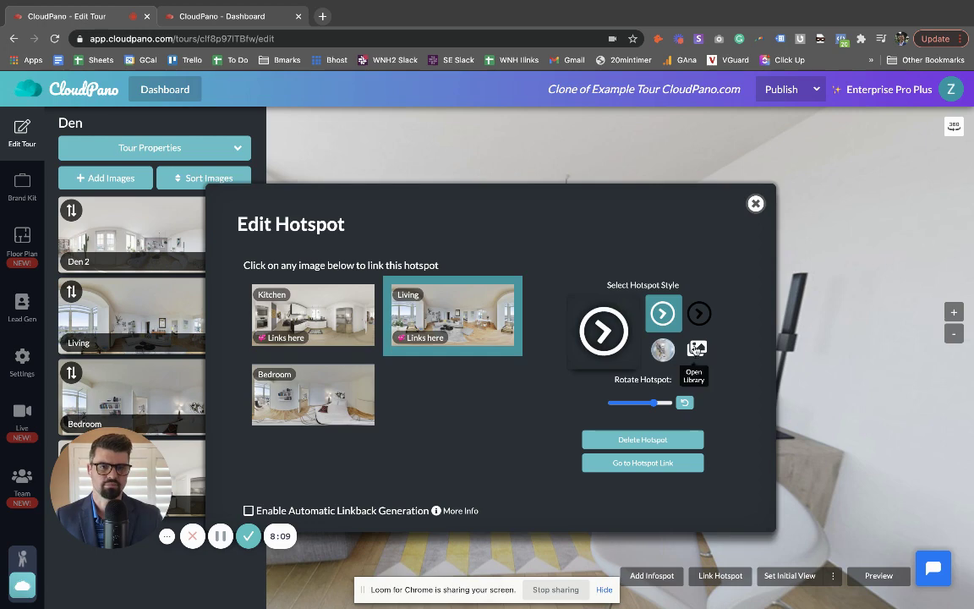
click(698, 348)
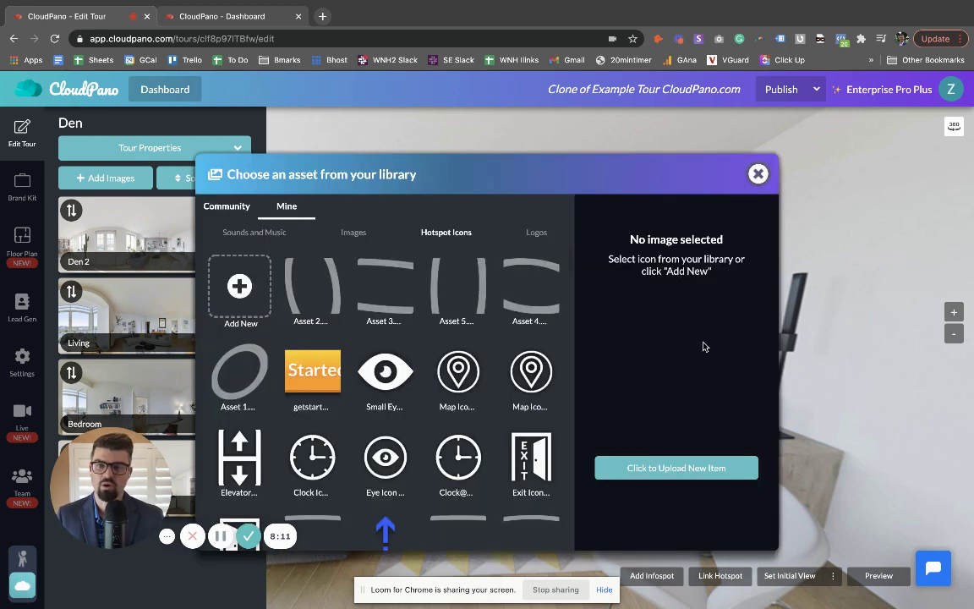
scroll(381, 304, down, 1)
scroll(402, 406, down, 2)
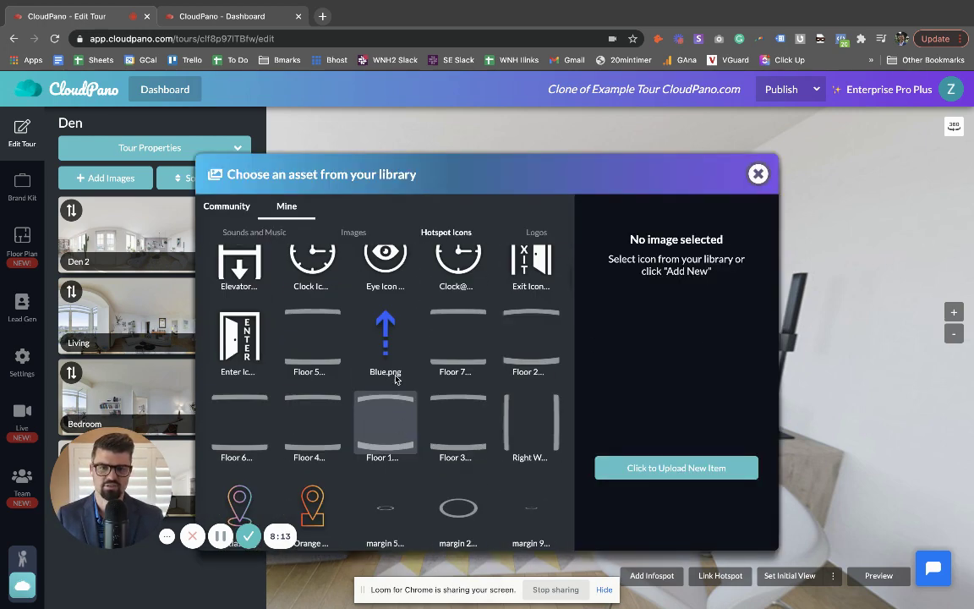
click(388, 325)
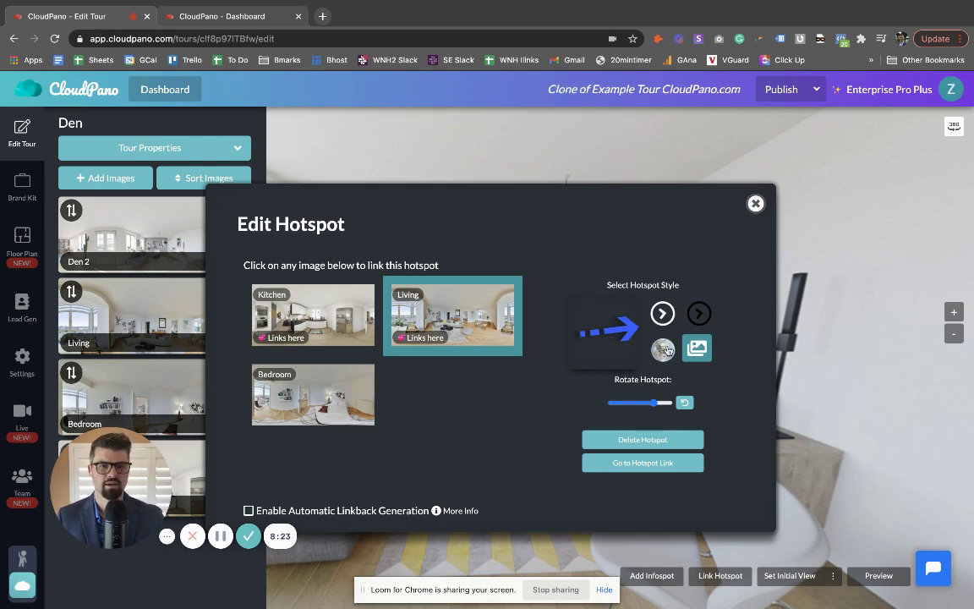
drag(655, 405, 653, 404)
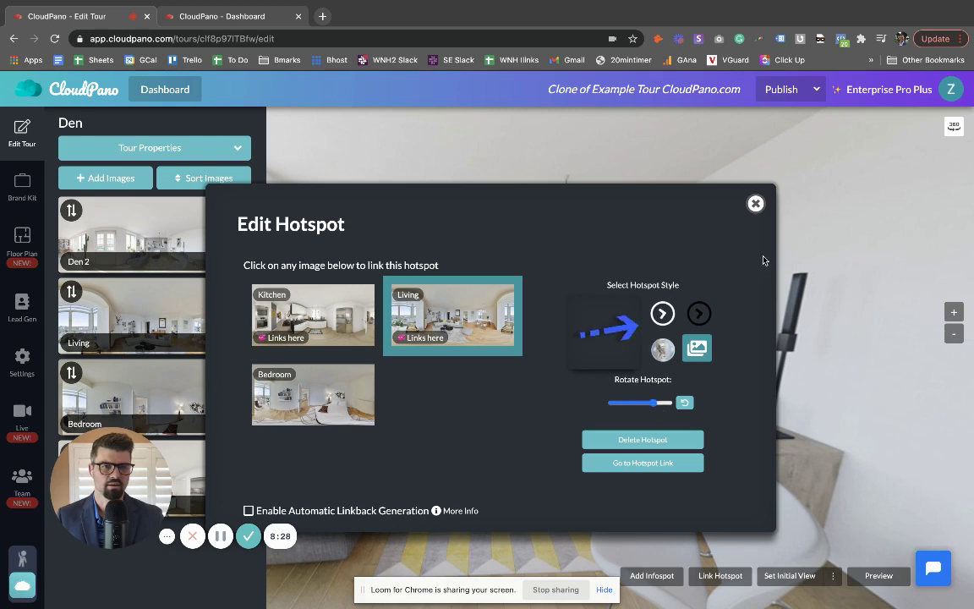
click(756, 203)
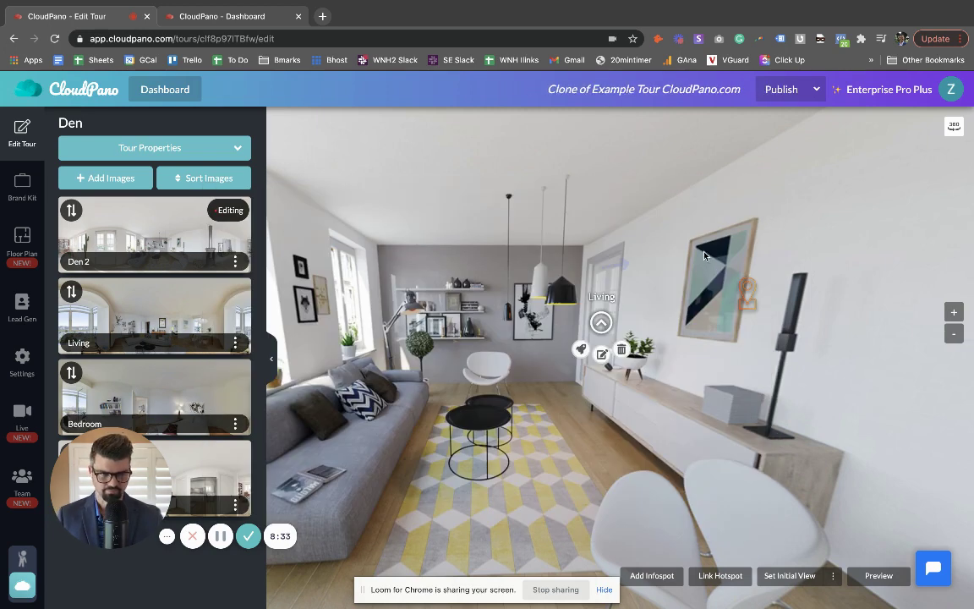
mouse_move(627, 267)
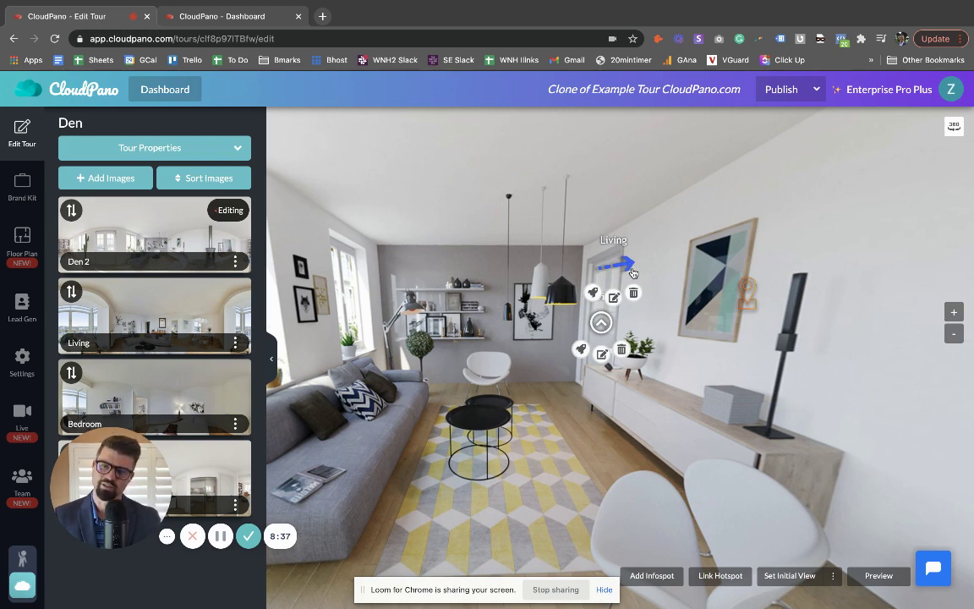
drag(119, 486, 370, 439)
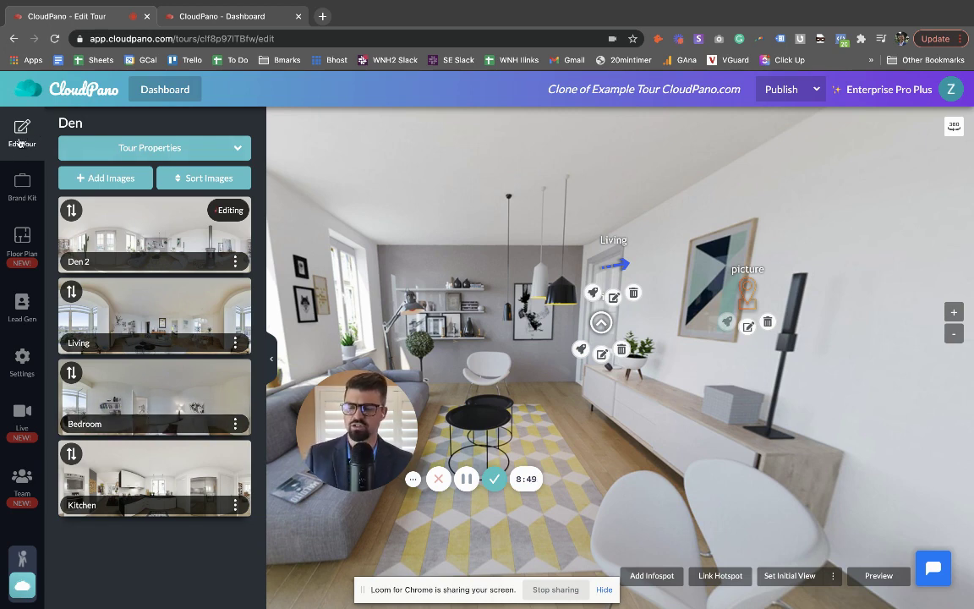
- Change the tour's theme to Flow in the Brand Kit
click(23, 187)
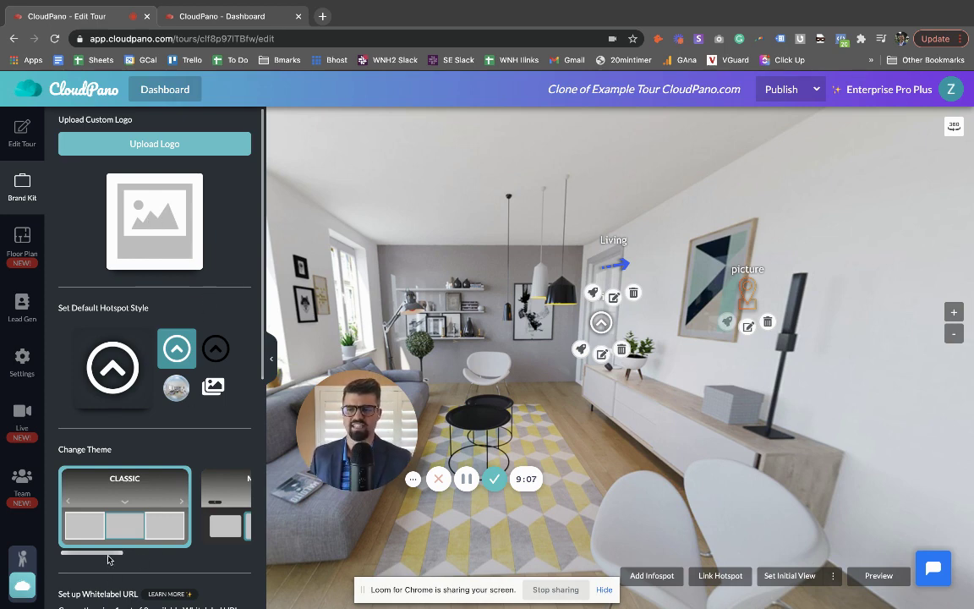
drag(108, 558, 187, 559)
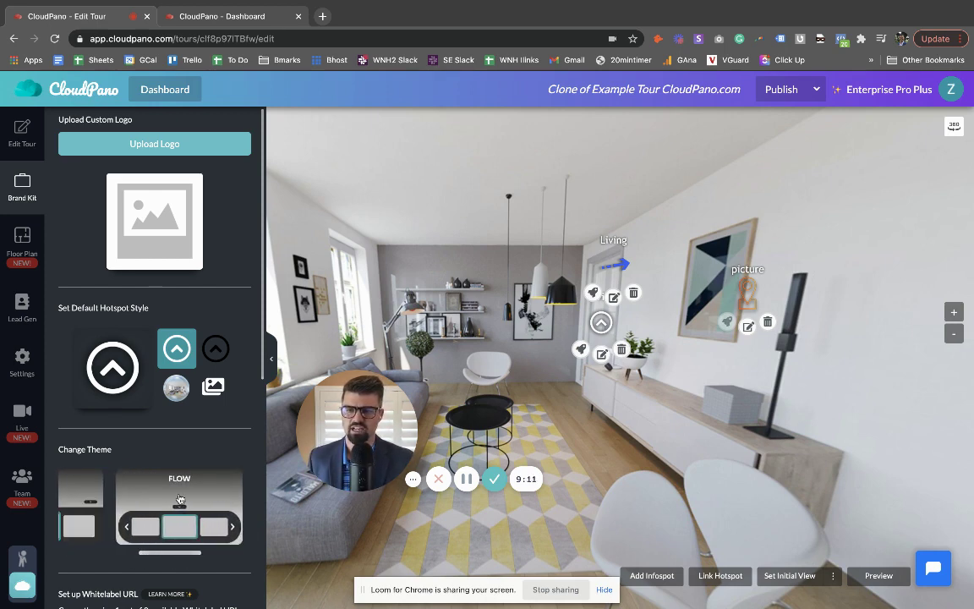
click(179, 499)
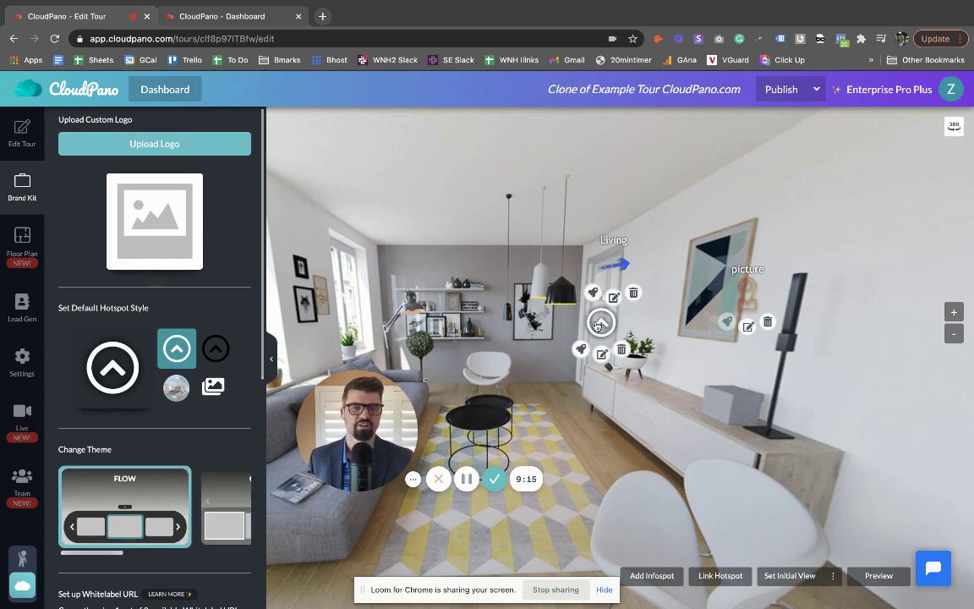
- Review the remaining Brand Kit options: other themes, whitelabel URL, Facebook preview image and tour watermark
scroll(164, 461, down, 2)
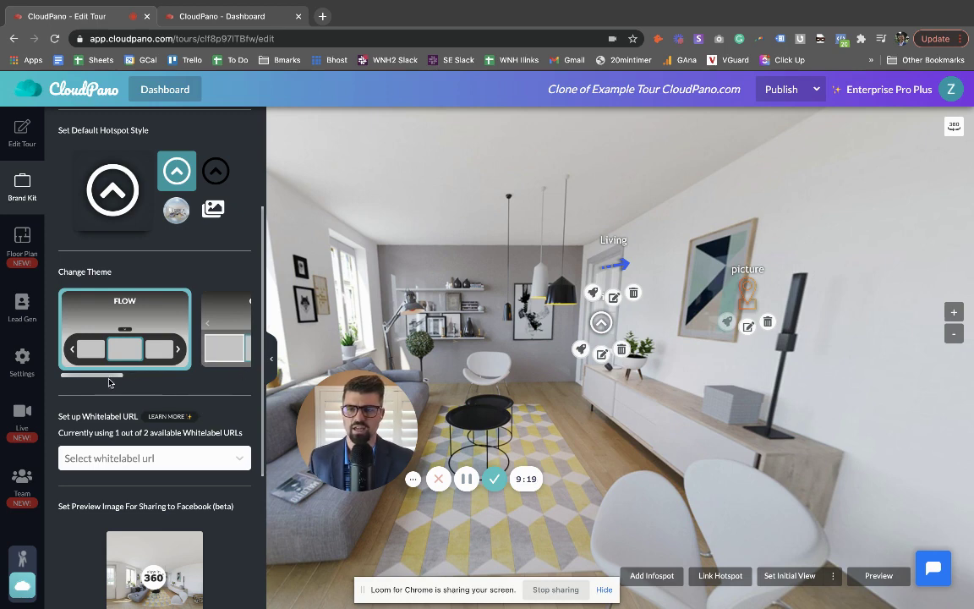
drag(119, 374, 177, 383)
scroll(177, 382, left, 3)
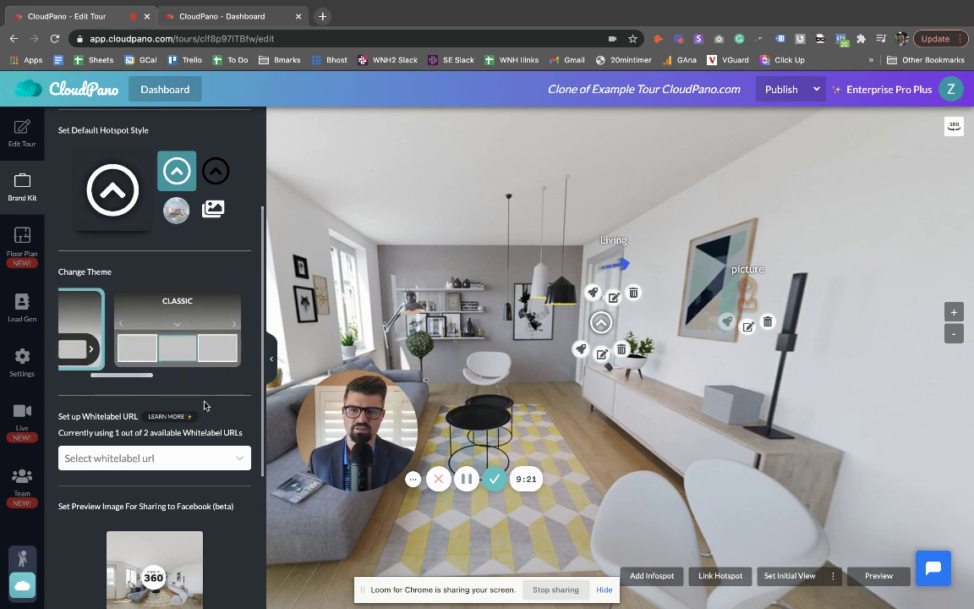
scroll(203, 391, down, 1)
scroll(204, 396, down, 1)
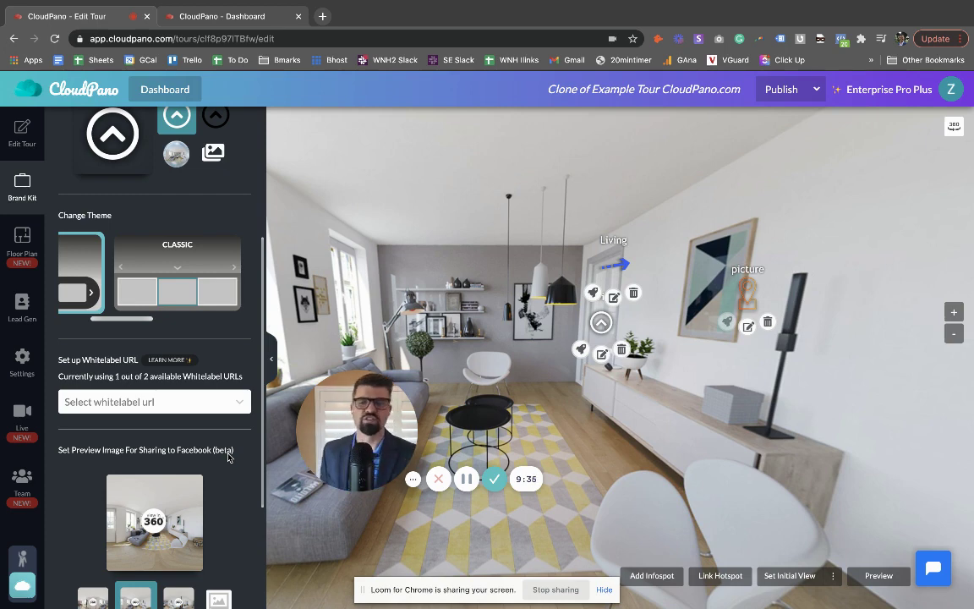
scroll(241, 441, down, 2)
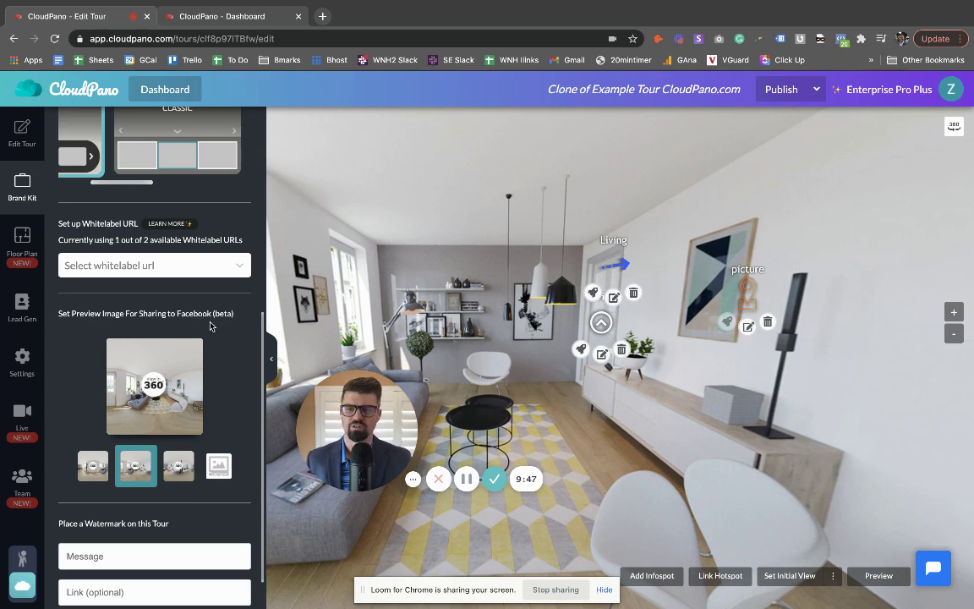
scroll(213, 324, down, 2)
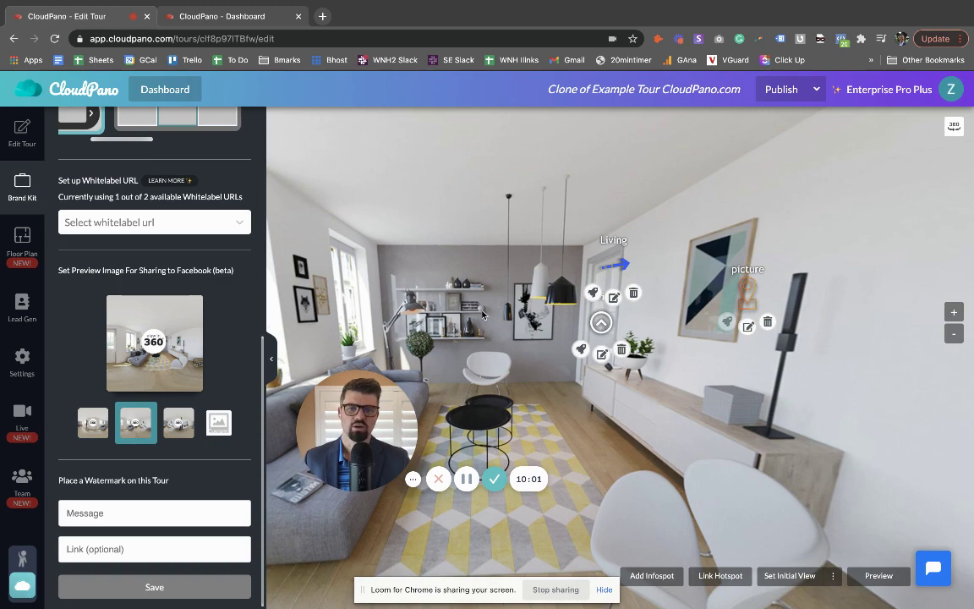
- Set the Den's initial view to face the wood stove, desk and bookshelves
drag(483, 314, 535, 317)
drag(372, 425, 364, 179)
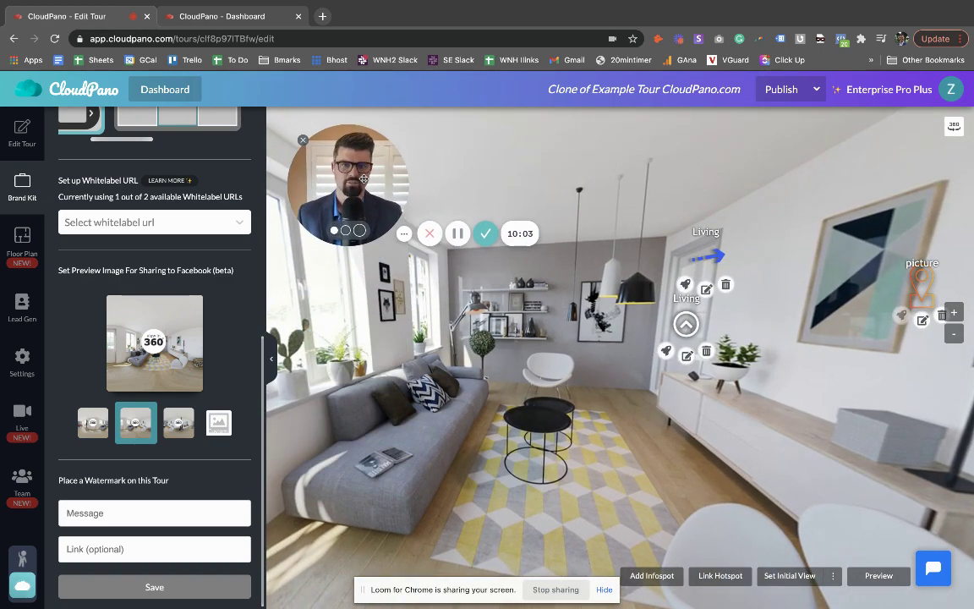
drag(578, 419, 558, 420)
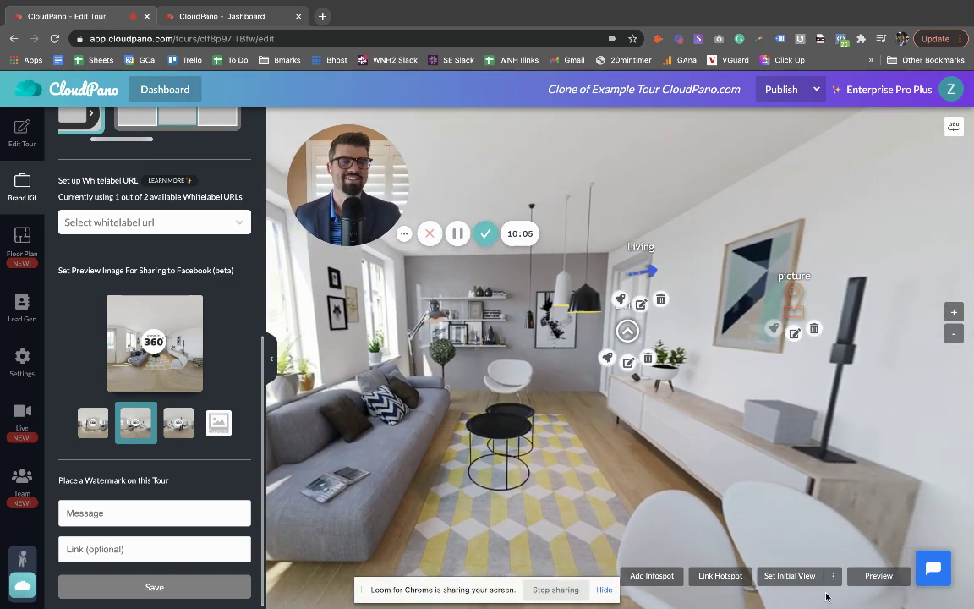
drag(712, 425, 575, 435)
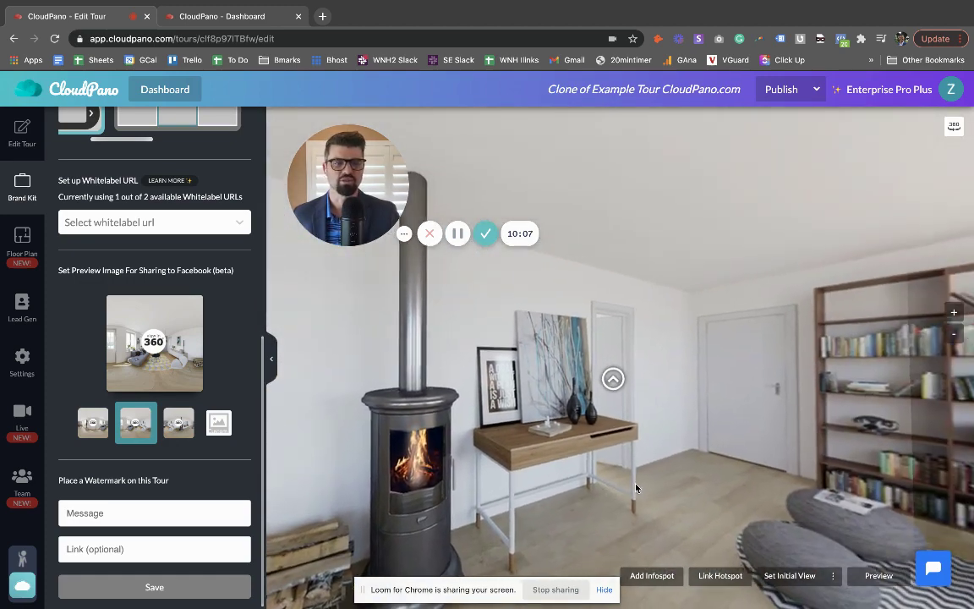
click(790, 576)
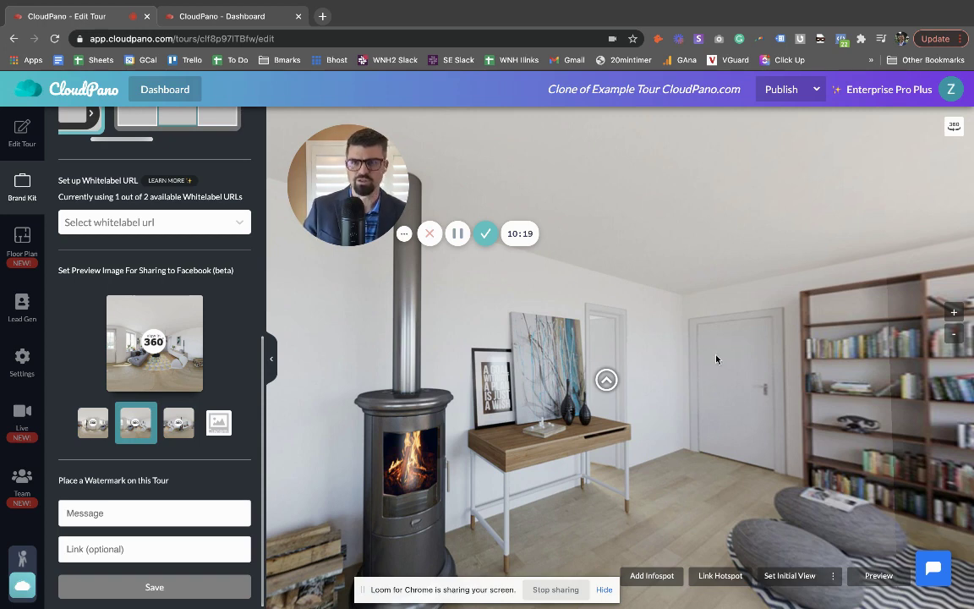
- Review the floor plan ordering steps and styles, then collapse them to show the icon text and upload options
click(17, 229)
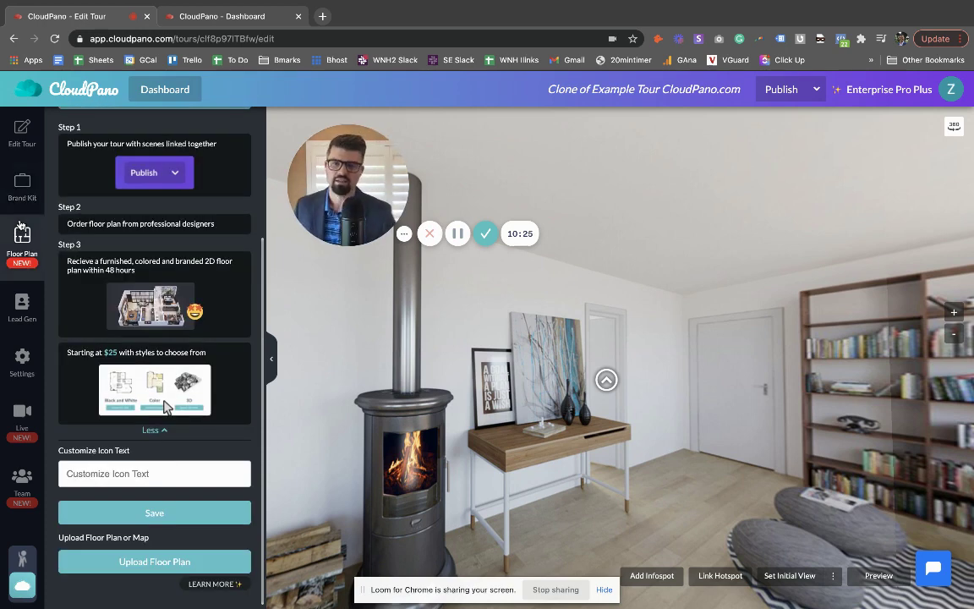
click(154, 429)
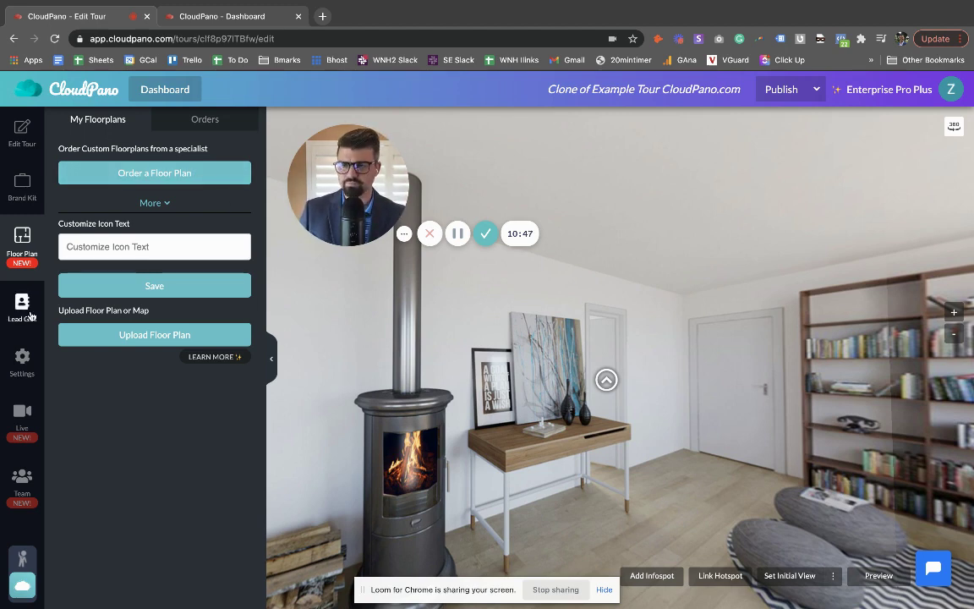
- Turn on the lead capture form for the tour
drag(379, 311, 424, 310)
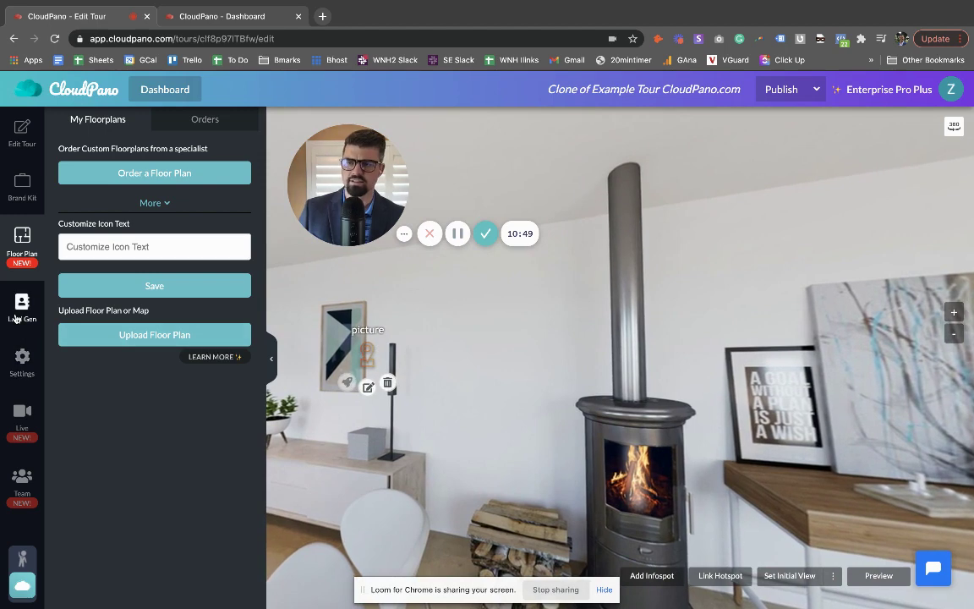
click(15, 318)
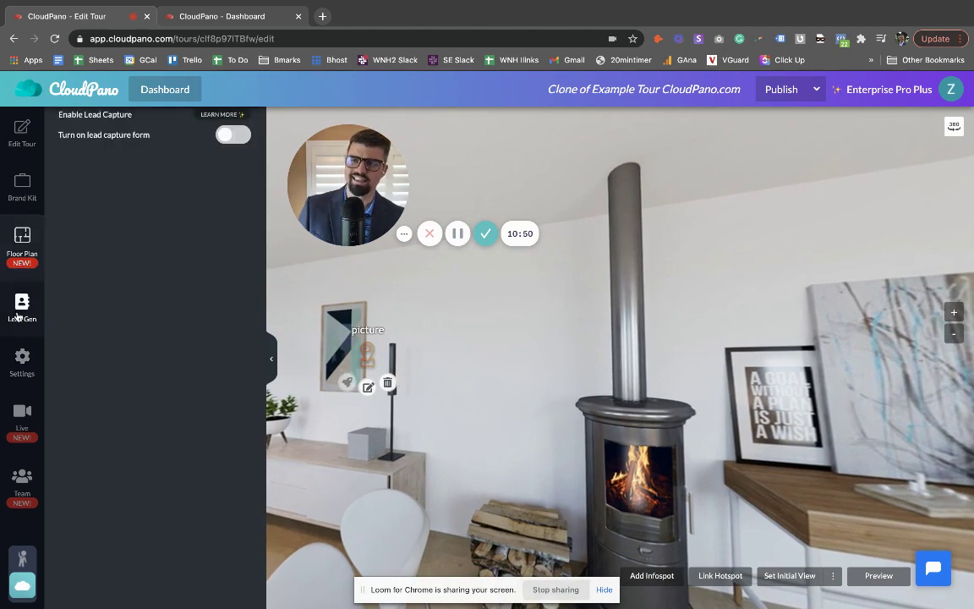
click(235, 145)
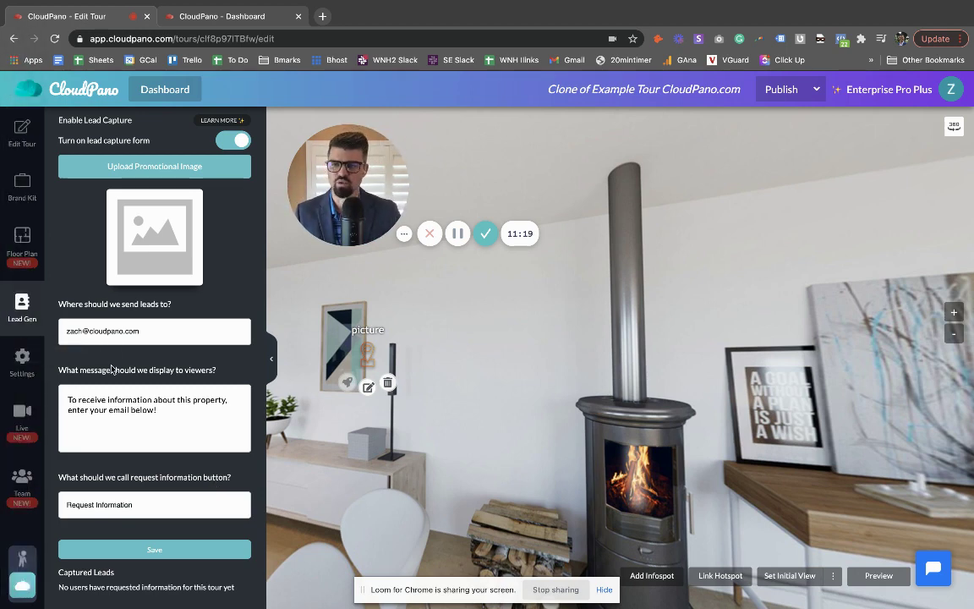
- Review the tour's general settings, then its transition type and navigation mode options
click(12, 362)
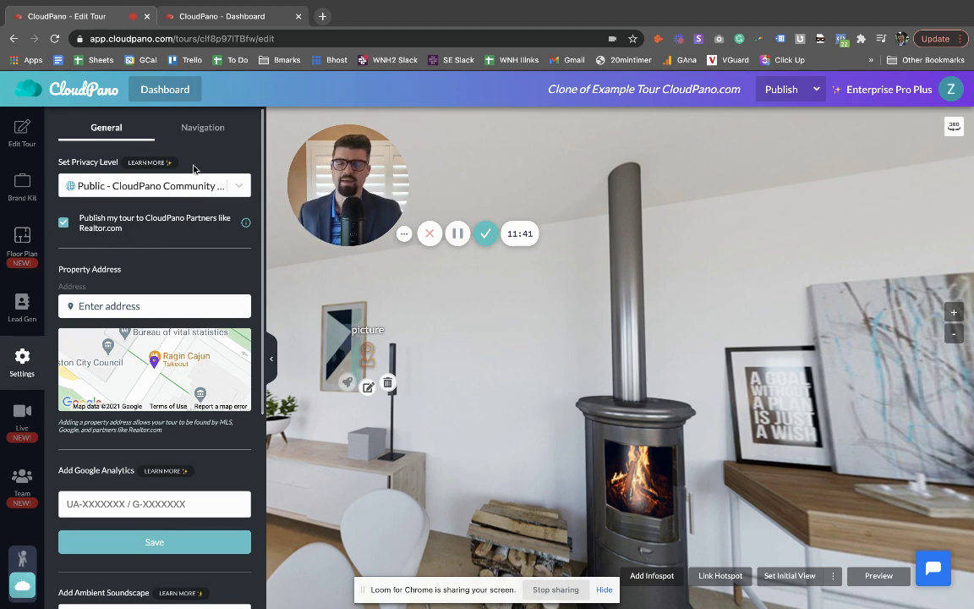
click(203, 129)
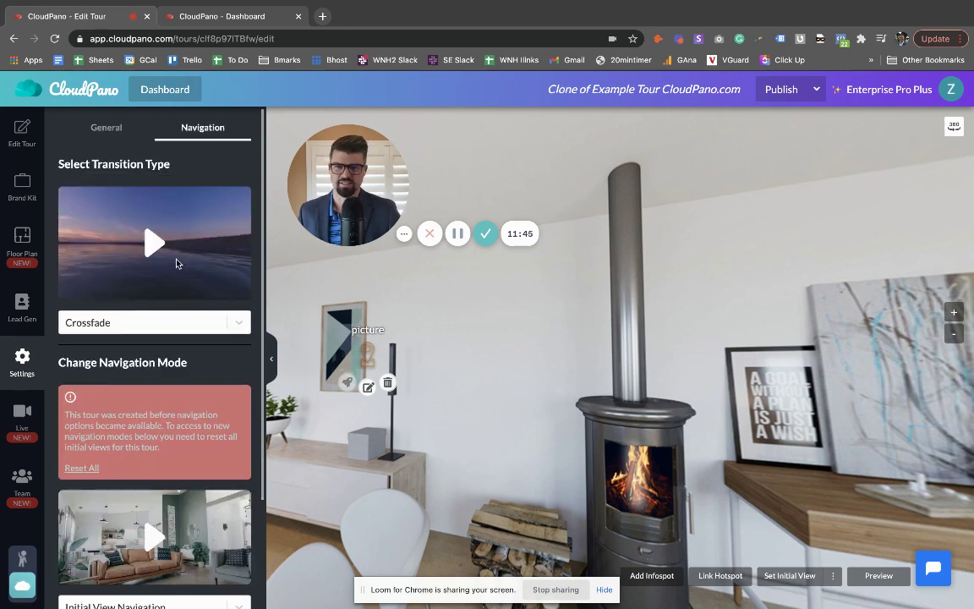
scroll(176, 264, down, 1)
scroll(135, 235, down, 3)
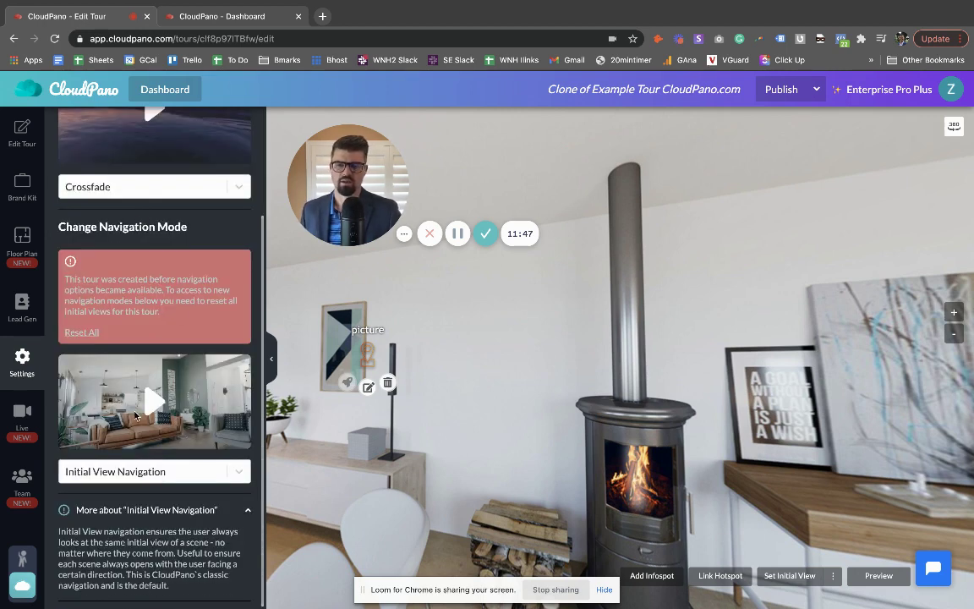
scroll(164, 327, up, 4)
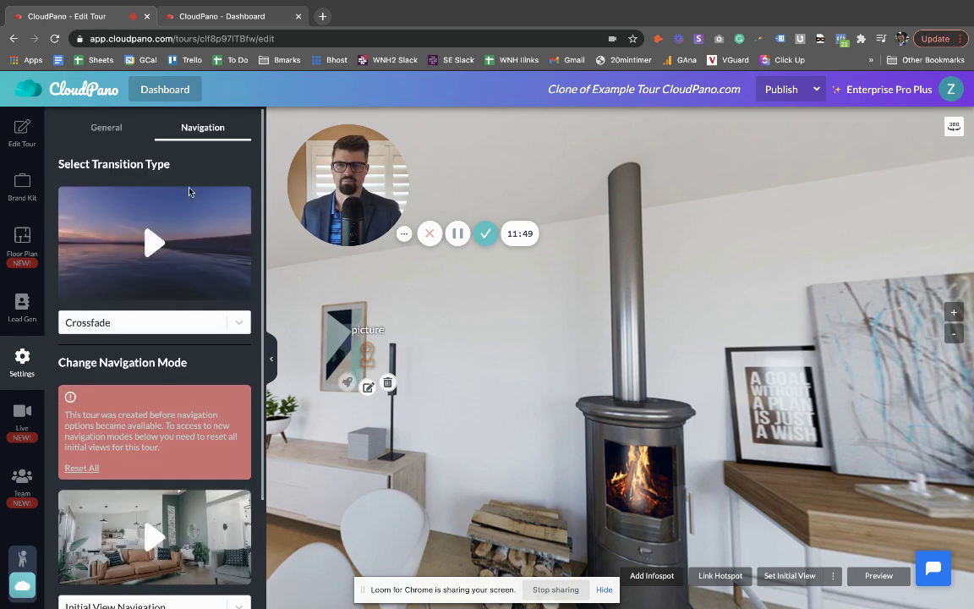
- Review the general settings from privacy level and property address down to the tour display and auto-rotation speed options
click(113, 135)
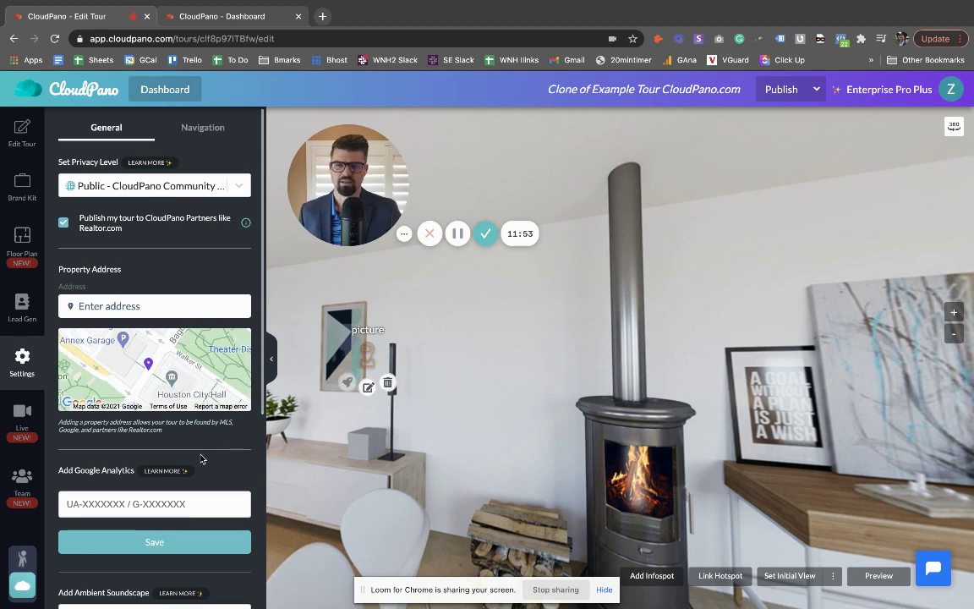
scroll(224, 421, down, 1)
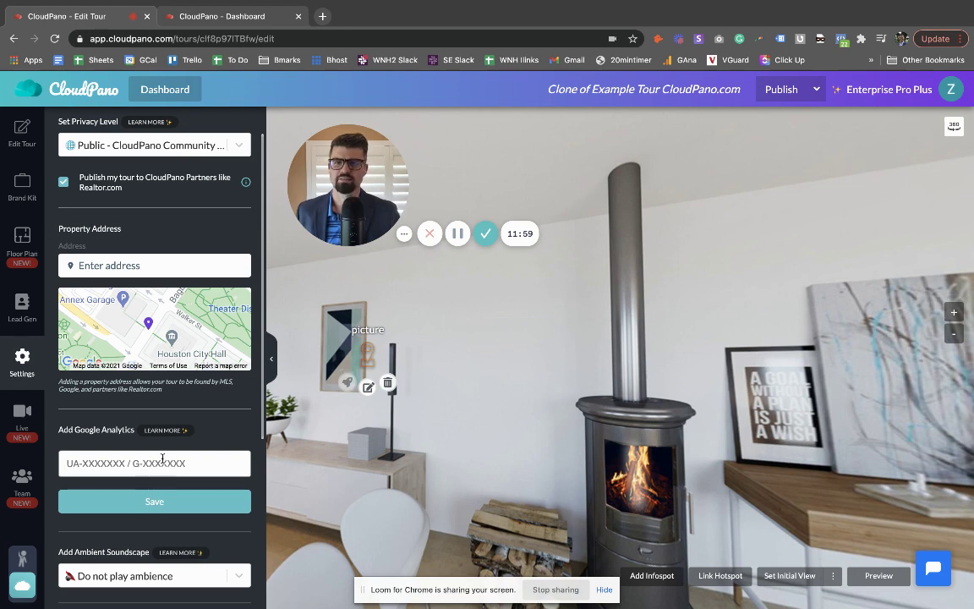
scroll(218, 404, down, 1)
scroll(198, 363, down, 1)
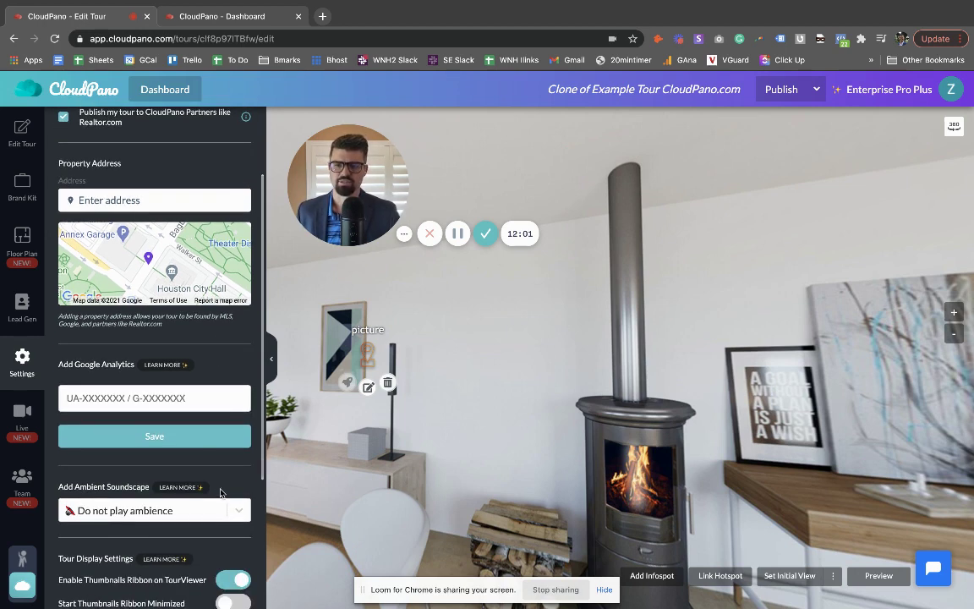
scroll(187, 414, down, 1)
scroll(198, 431, down, 1)
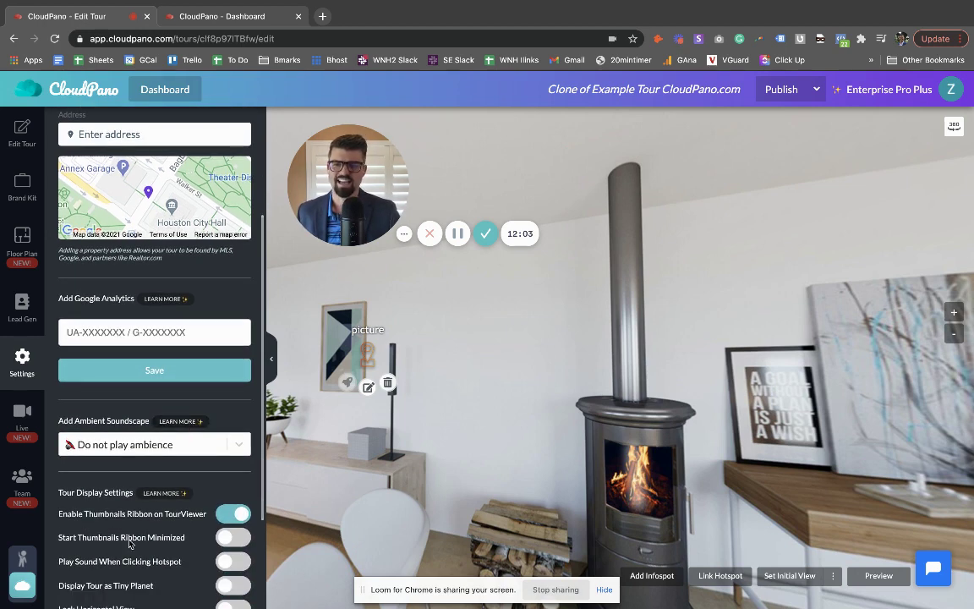
scroll(201, 470, down, 1)
scroll(204, 469, down, 4)
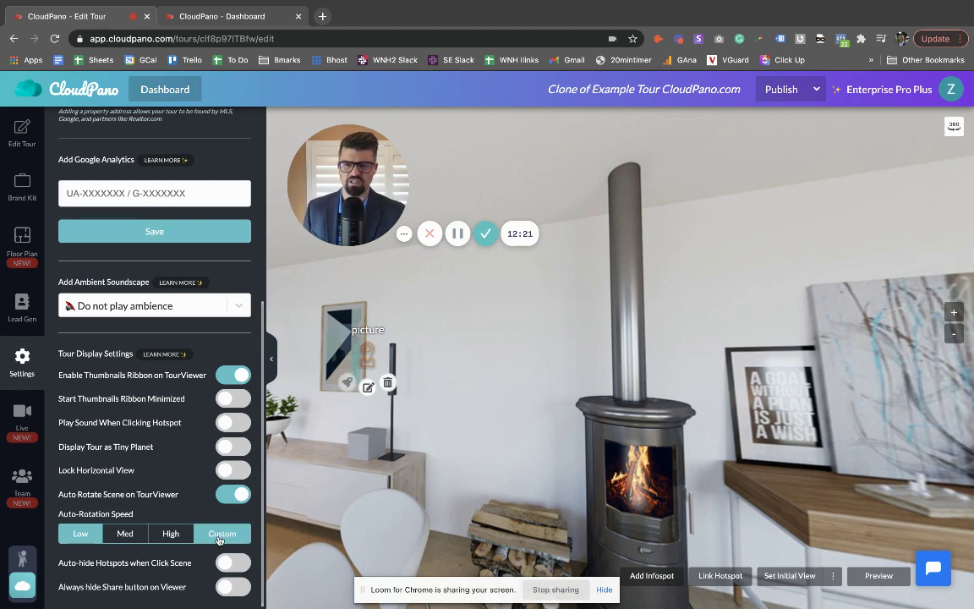
click(88, 535)
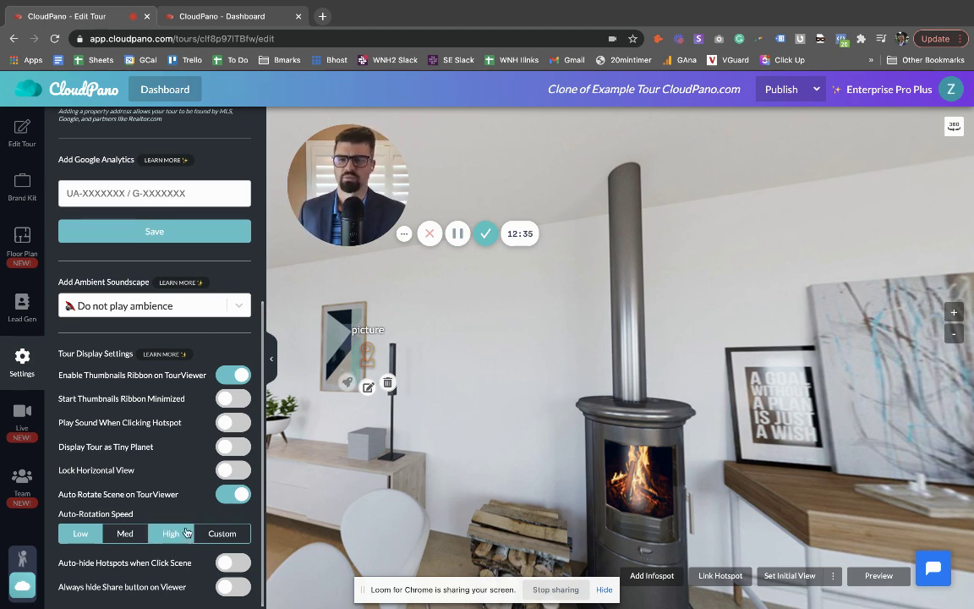
- Turn on CloudPano Live video chat for the tour
click(19, 419)
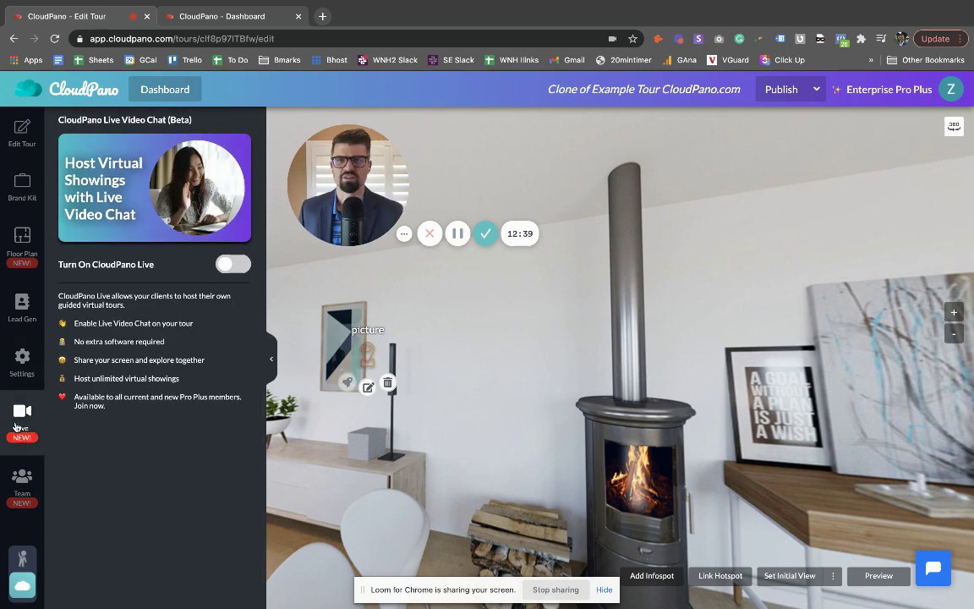
click(239, 268)
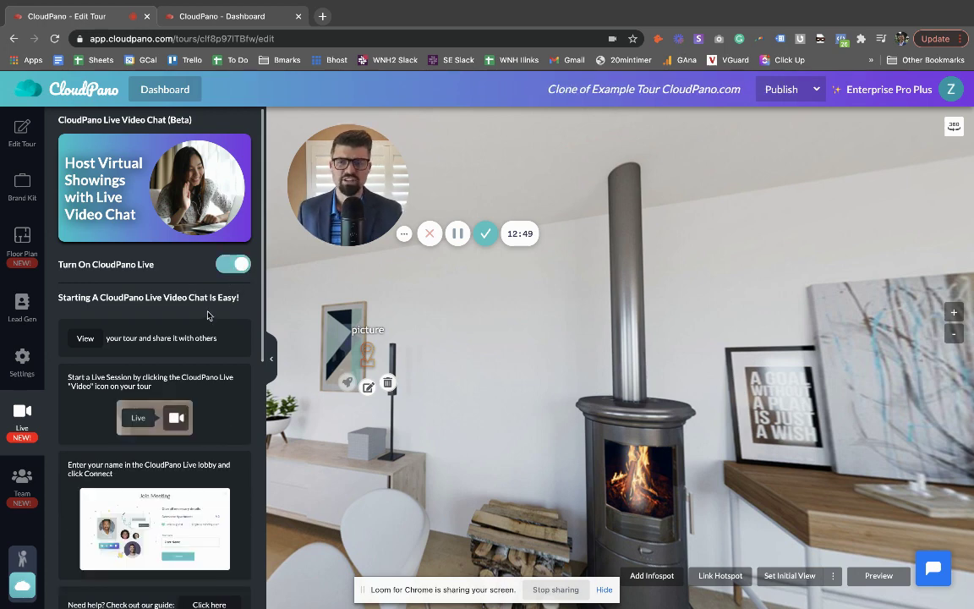
- Review the live chat instructions, room types, hosting options and notification settings, collapsing the hosting options after reading them
scroll(208, 313, down, 1)
scroll(187, 281, down, 5)
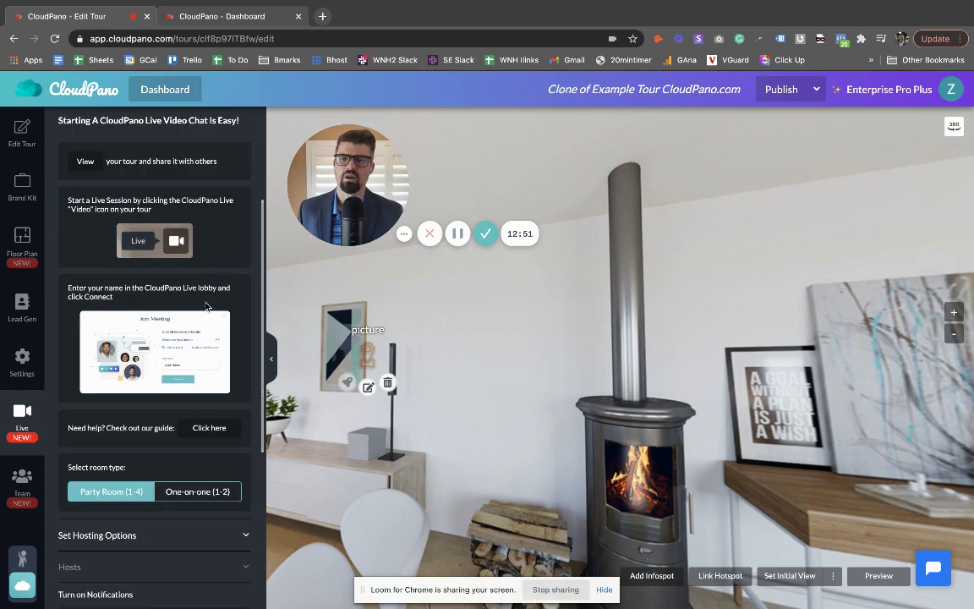
scroll(186, 271, down, 1)
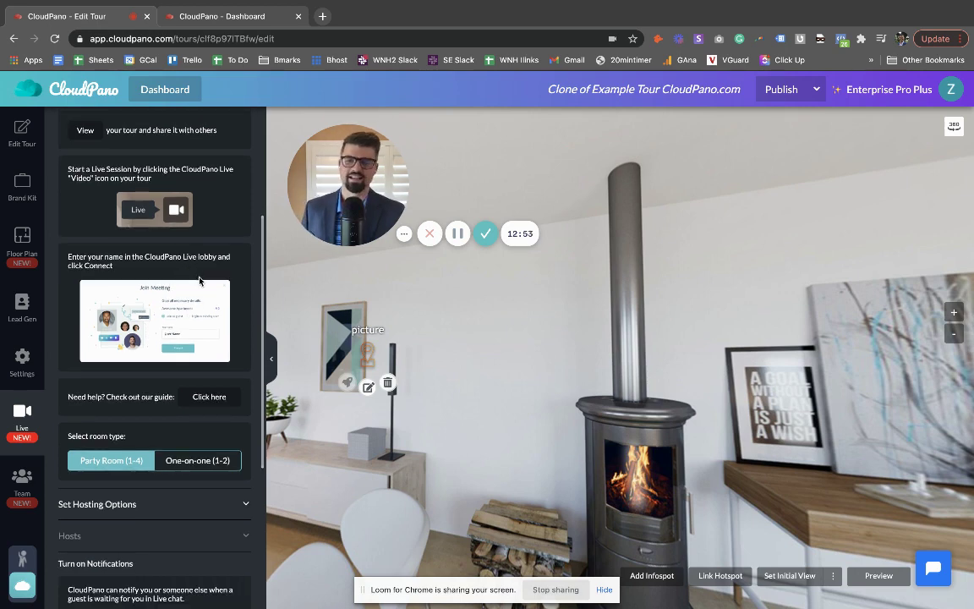
scroll(190, 291, down, 1)
scroll(204, 312, down, 4)
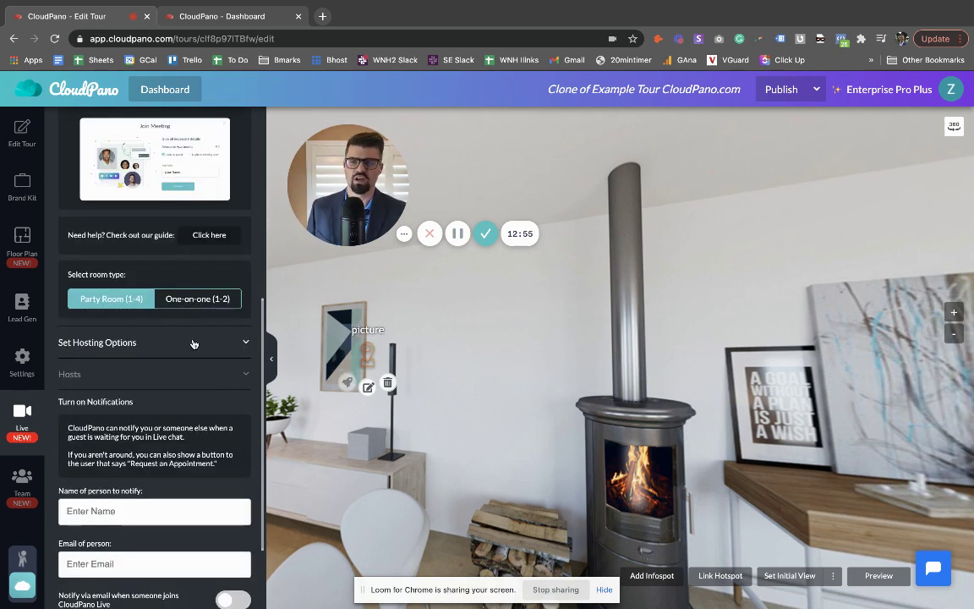
click(192, 340)
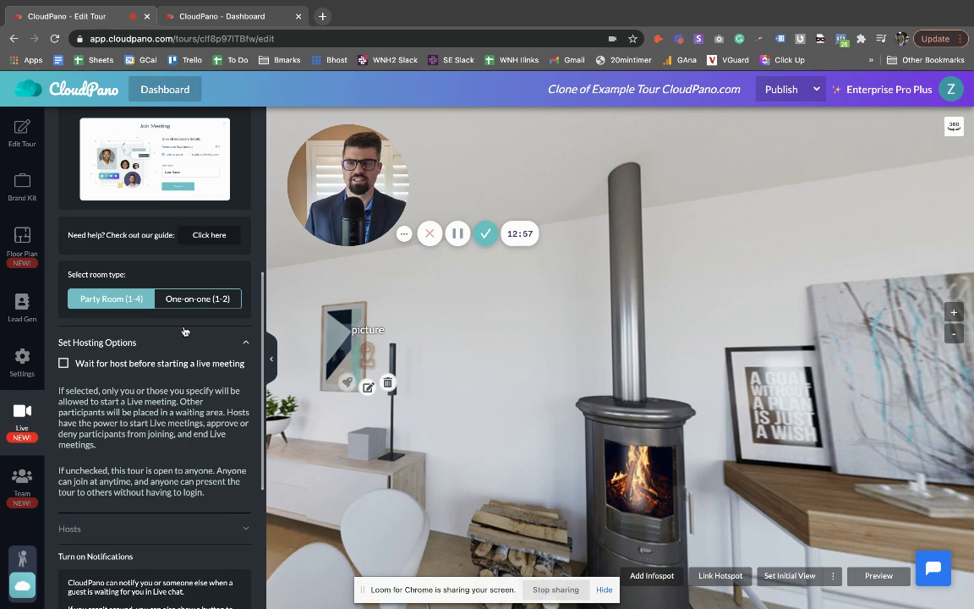
click(202, 343)
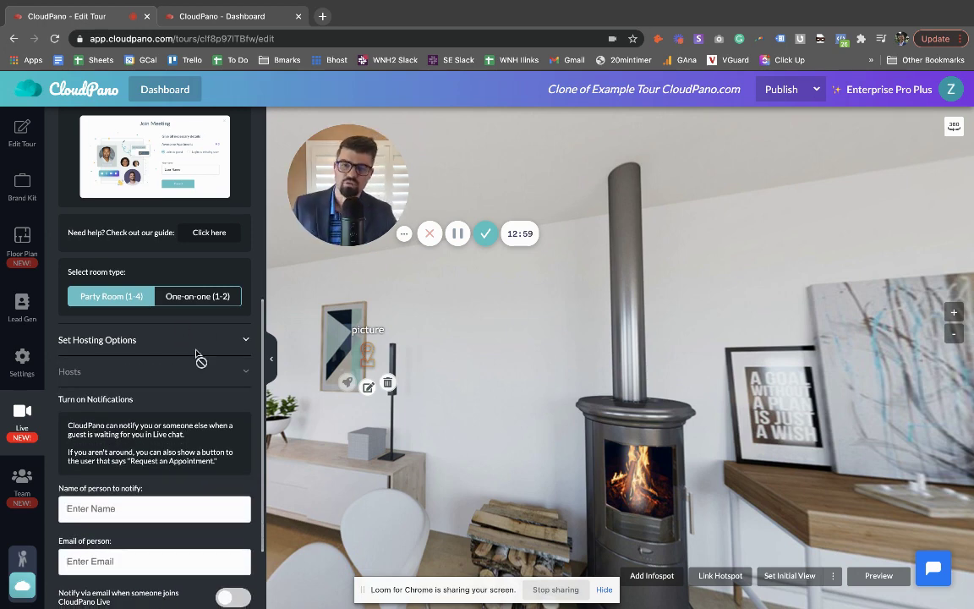
scroll(198, 334, down, 2)
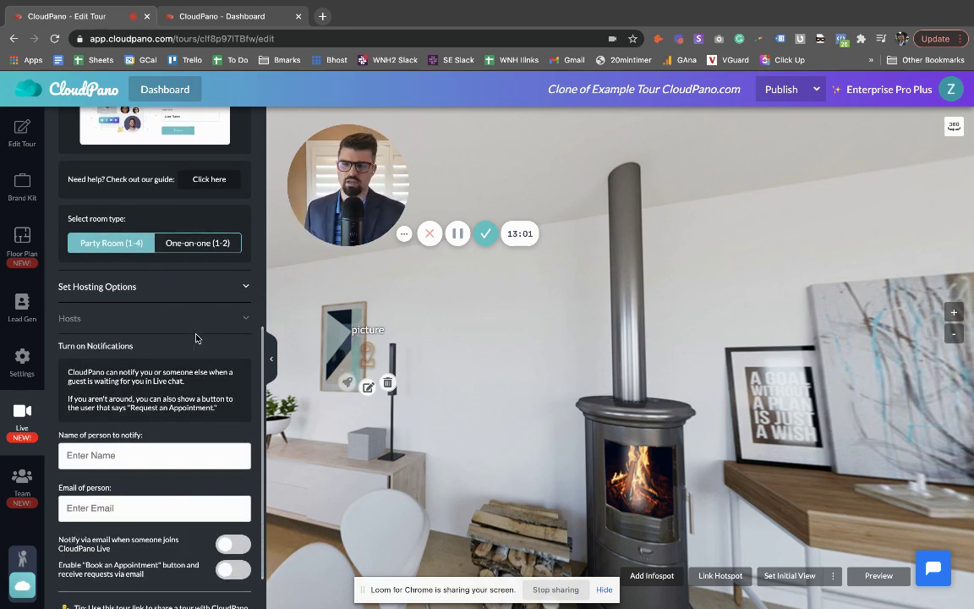
scroll(197, 331, down, 2)
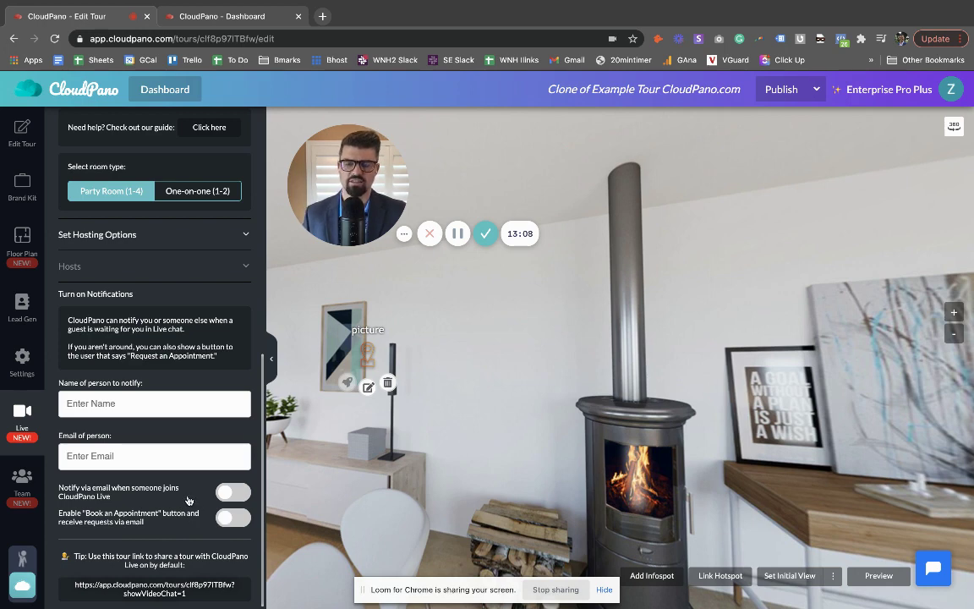
- Enable the "Book an Appointment" button to view its booking choices, and turn it off again
click(227, 516)
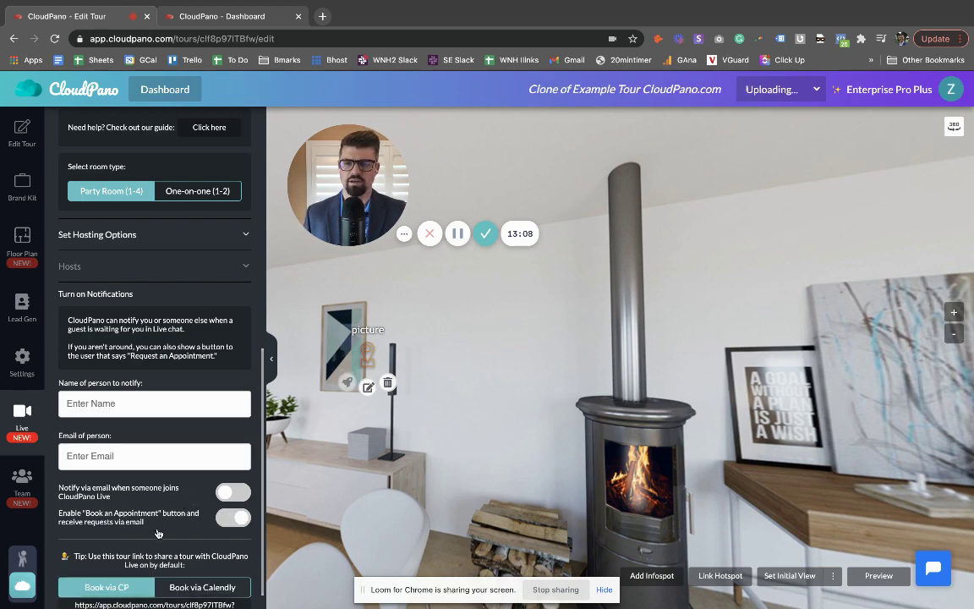
scroll(157, 533, down, 1)
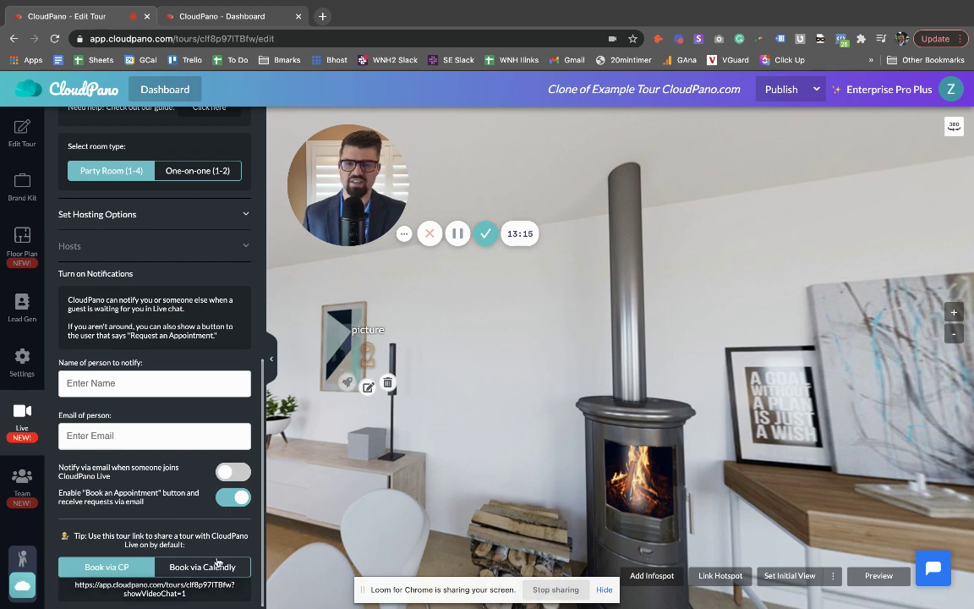
click(236, 497)
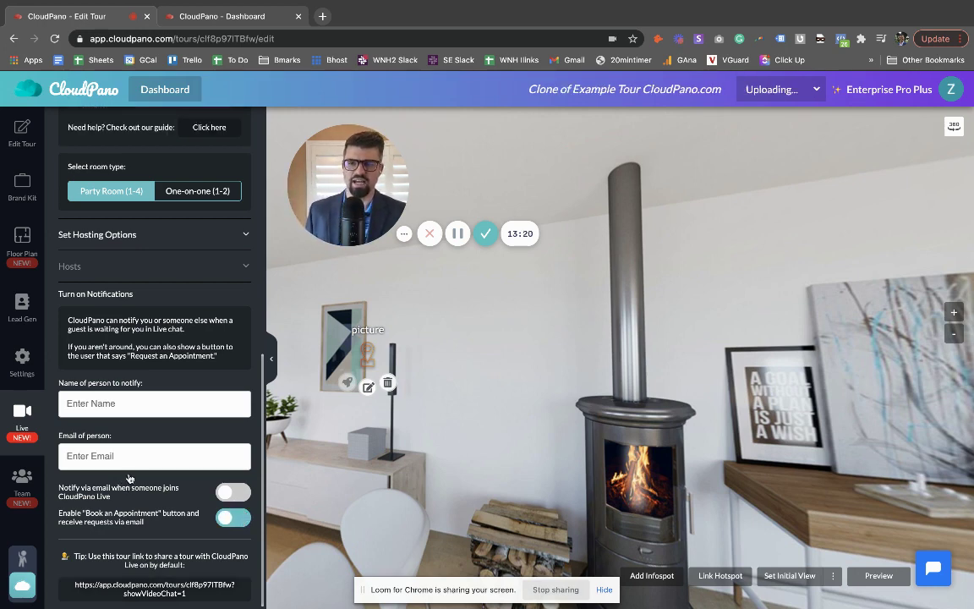
- View the team sharing options and reopen the most recent Clone of Example Tour from the dashboard
click(25, 491)
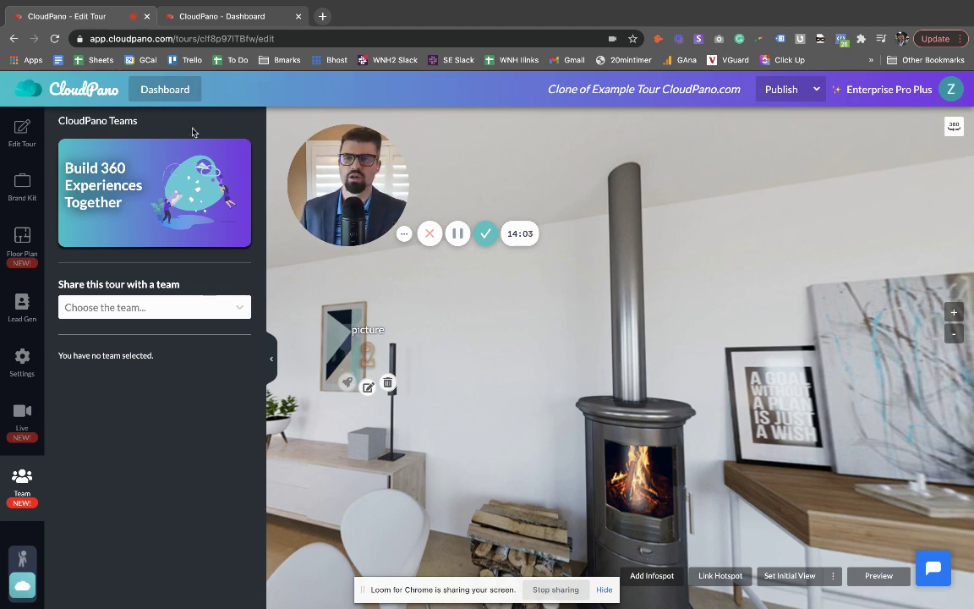
click(173, 93)
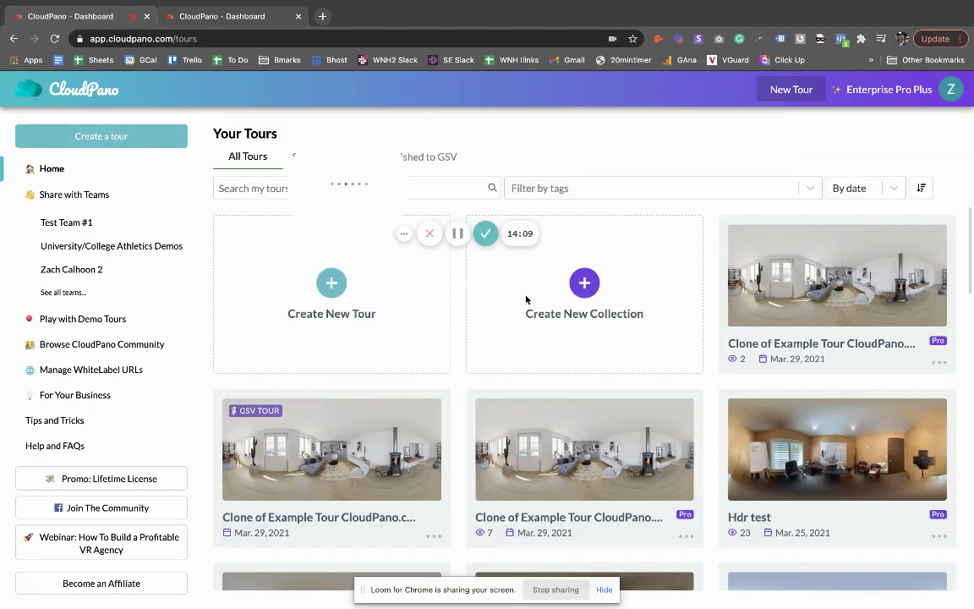
click(836, 290)
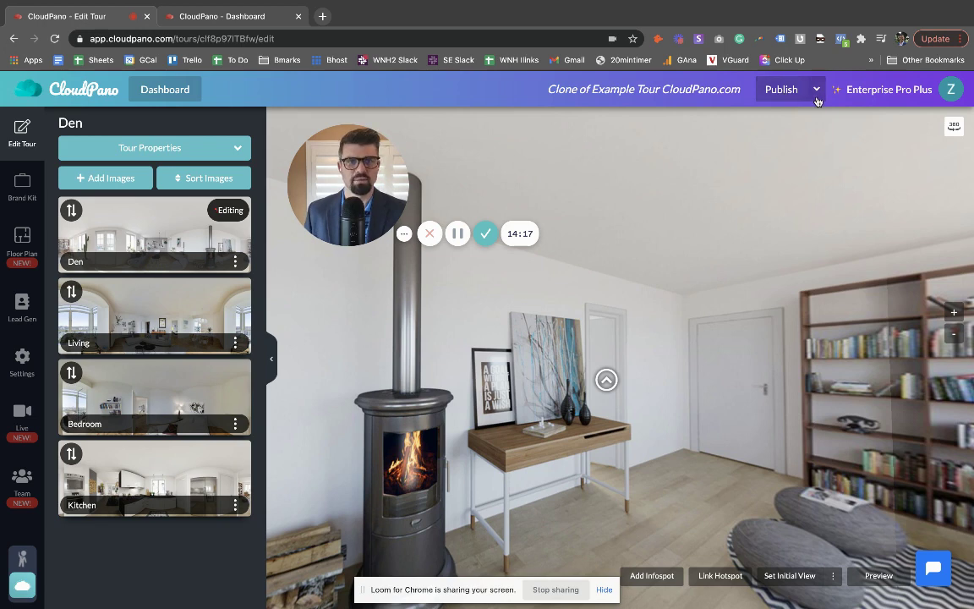
- Publish the tour and check its lead capture form in the published viewer, closing the form after viewing
click(817, 98)
click(815, 98)
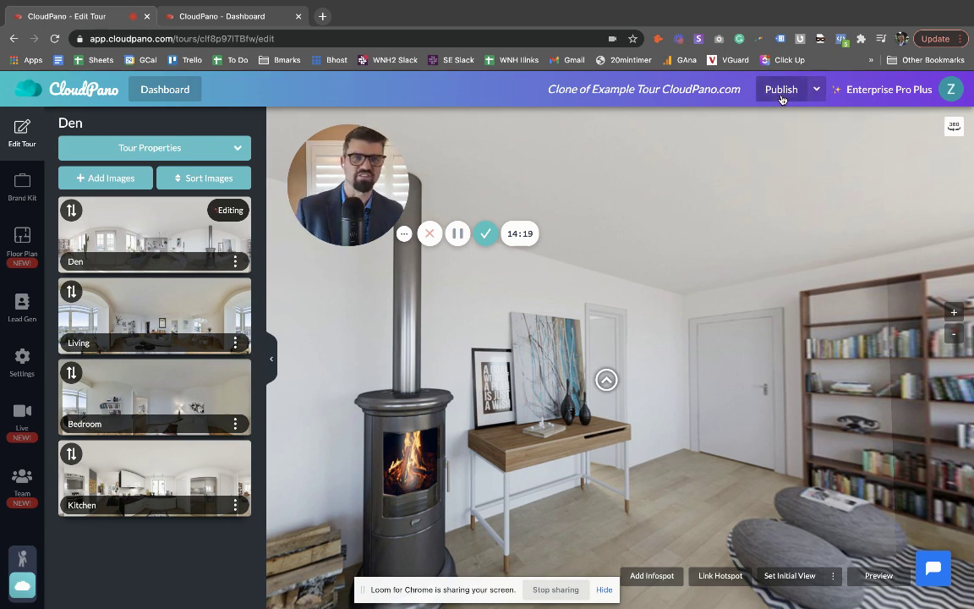
click(779, 91)
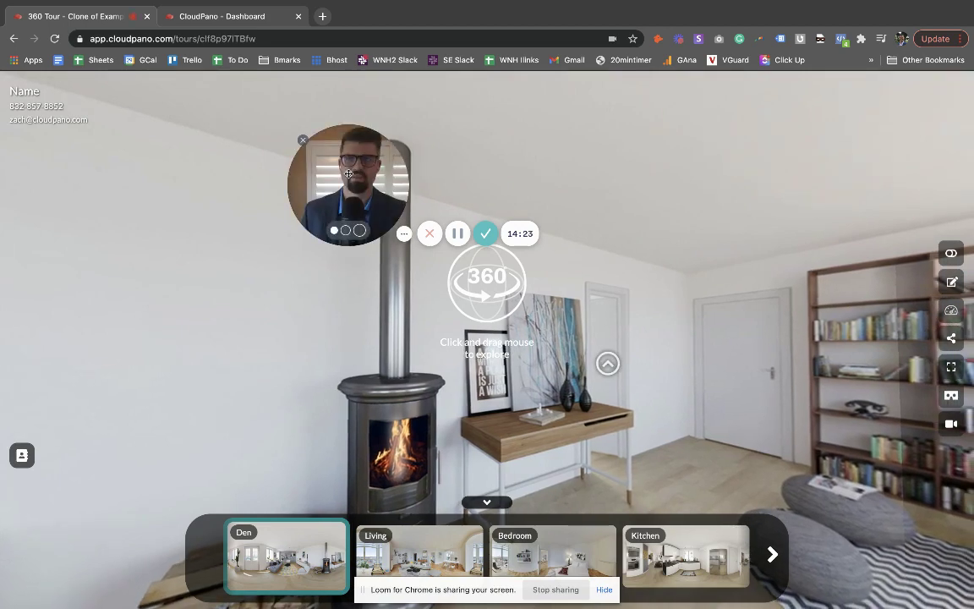
drag(350, 173, 79, 199)
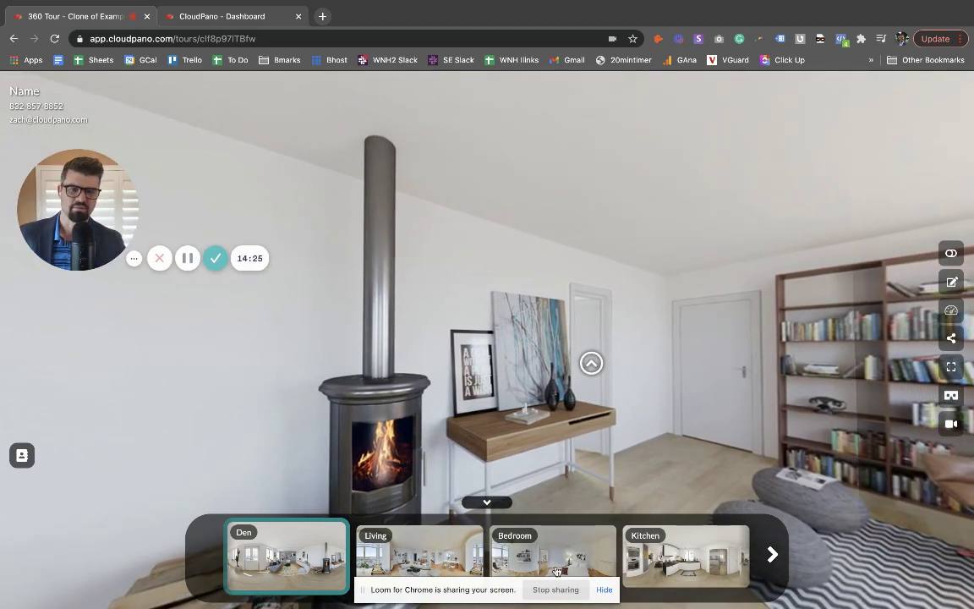
click(23, 457)
click(661, 235)
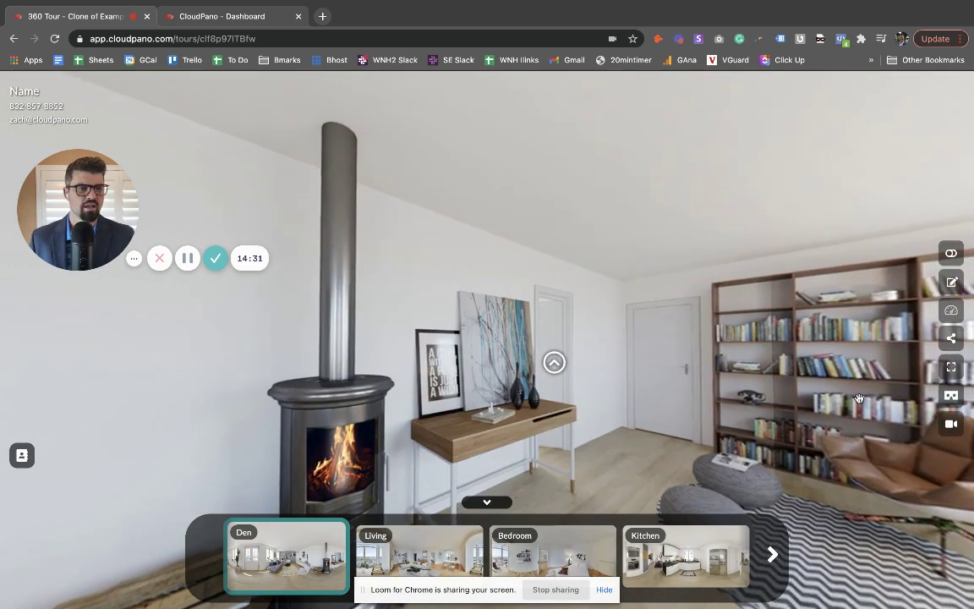
- Start a live video session in the published tour and close the text chat beside the view
click(951, 426)
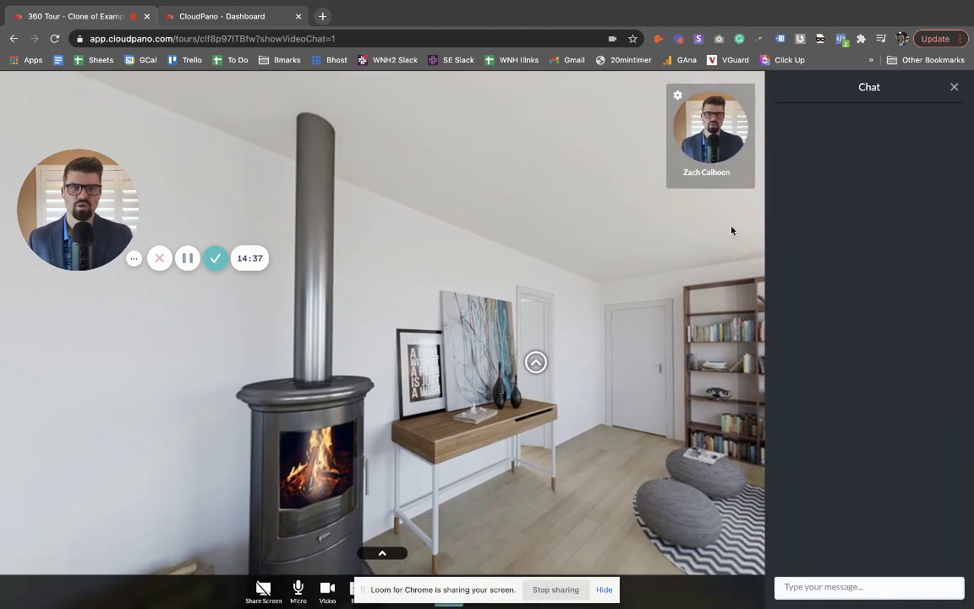
click(953, 88)
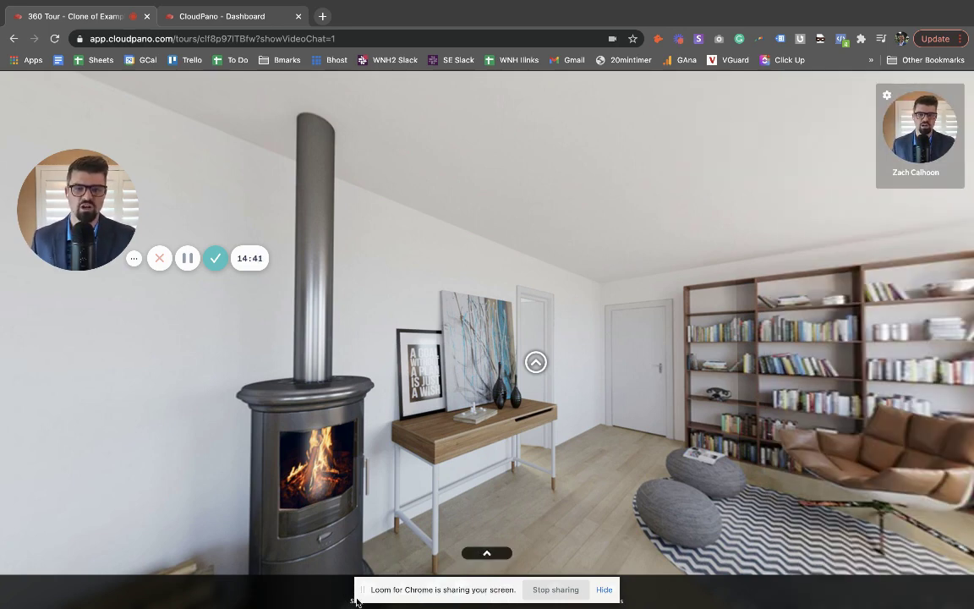
drag(355, 600, 364, 519)
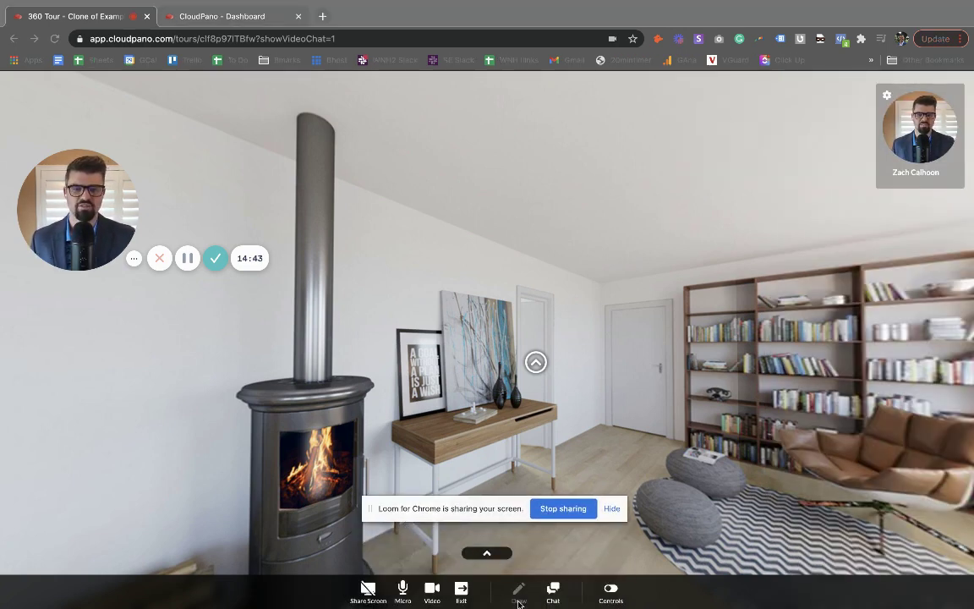
- Share the screen in the live session and circle the bookshelf section beside the door in red, then stop drawing
click(367, 594)
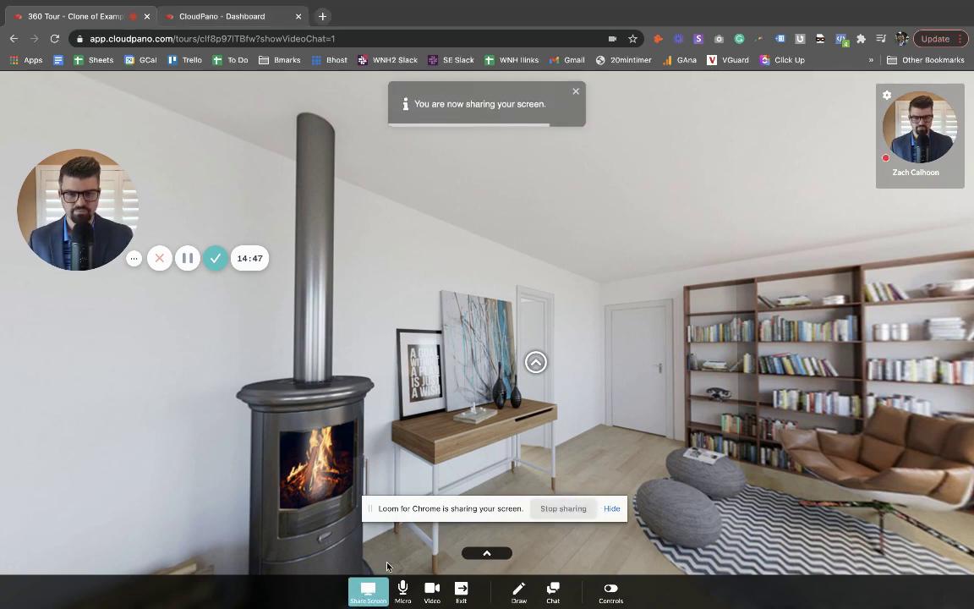
click(521, 594)
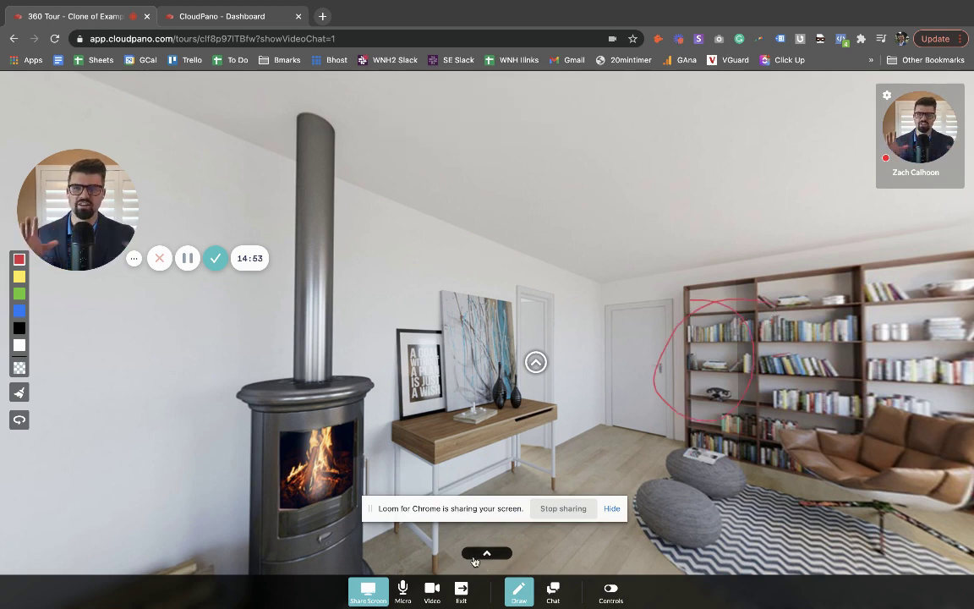
click(518, 594)
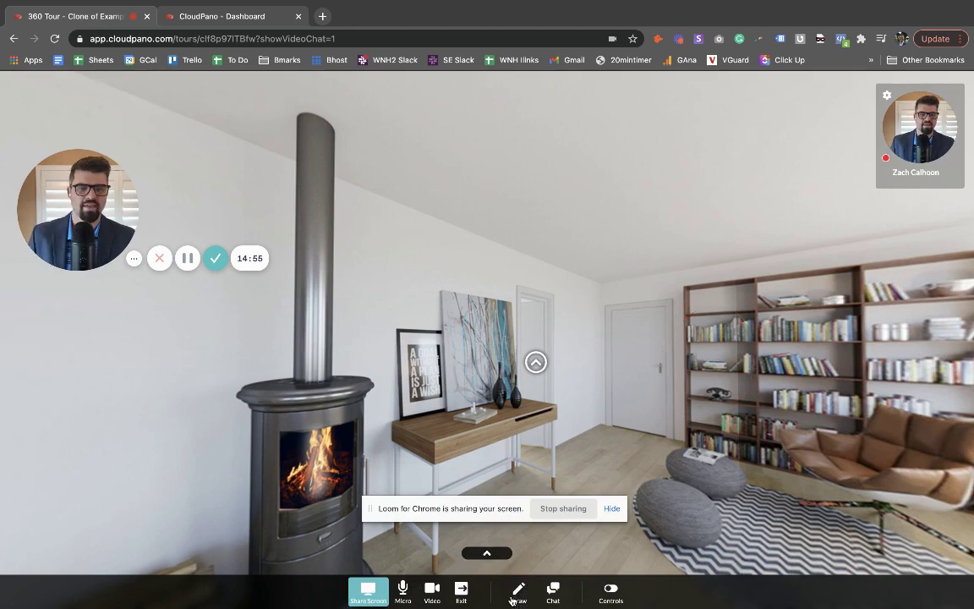
- Look around the Den toward the sofa and pendant lights, then exit the live session
mouse_move(456, 338)
mouse_down()
mouse_move(575, 321)
mouse_move(615, 339)
mouse_up()
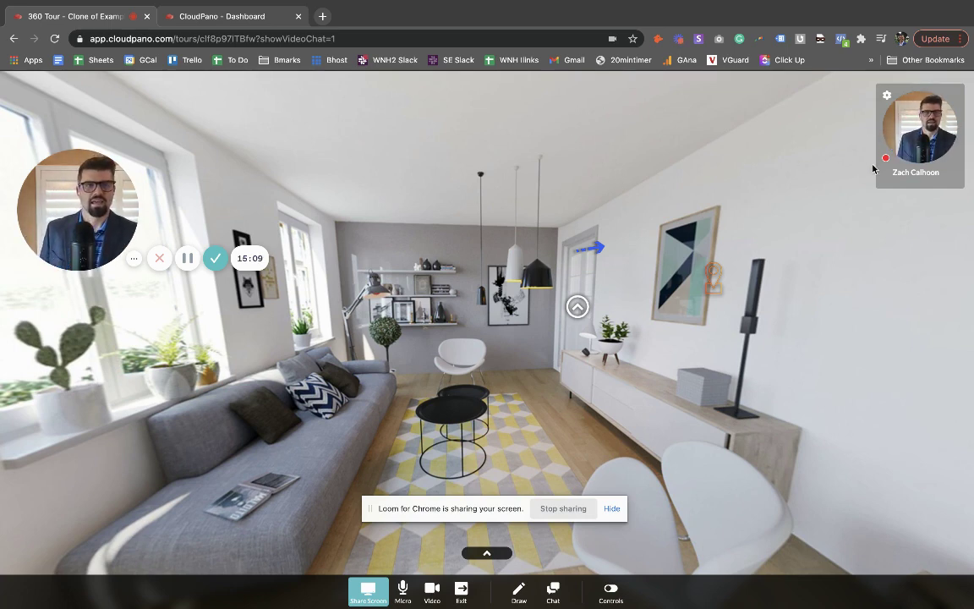
click(462, 593)
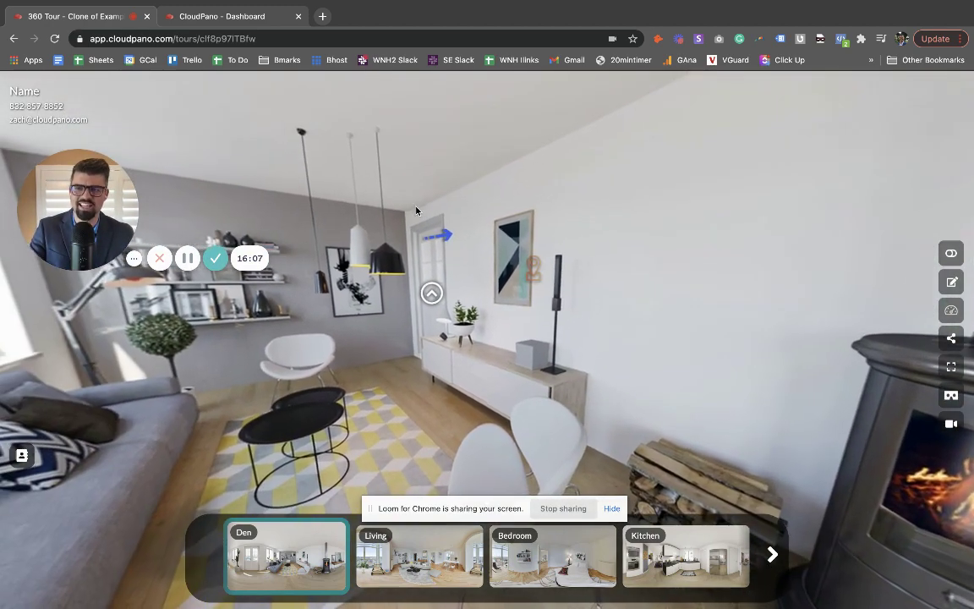
drag(54, 210, 411, 170)
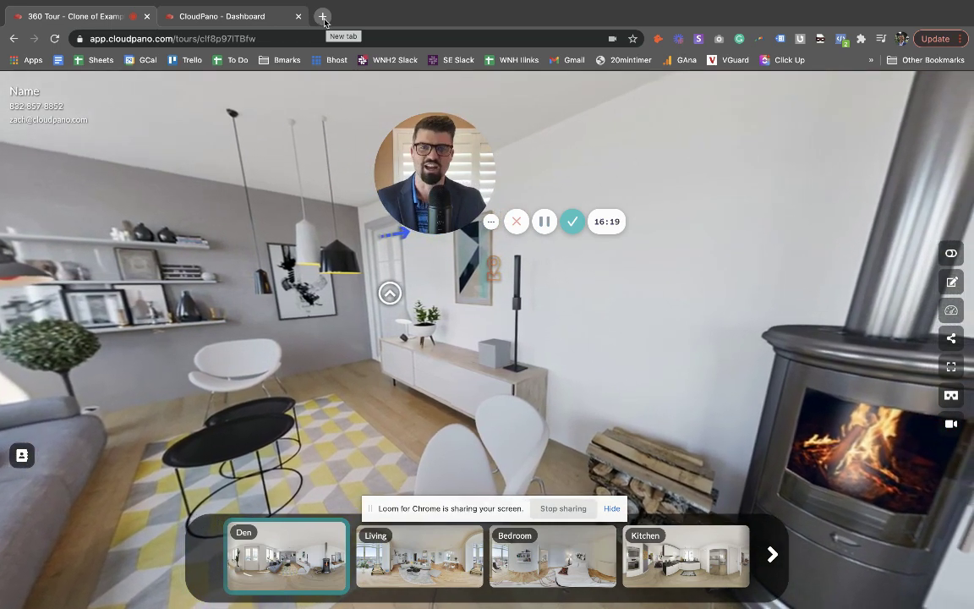
- Open cloudpano.com in a new browser tab and proceed from its upgrade page to the $33/Month Pro Plus checkout
click(323, 17)
text(clo)
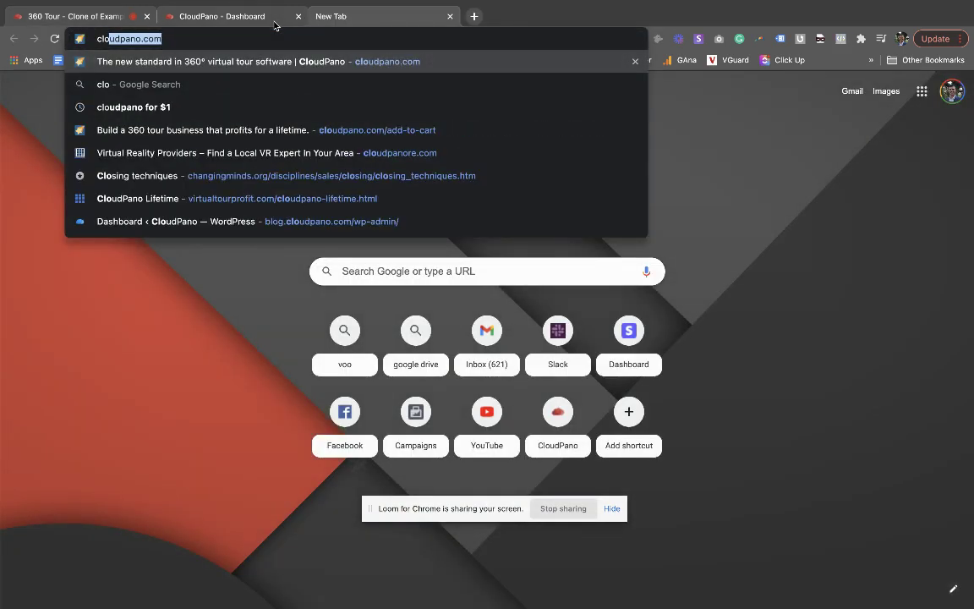
key(Return)
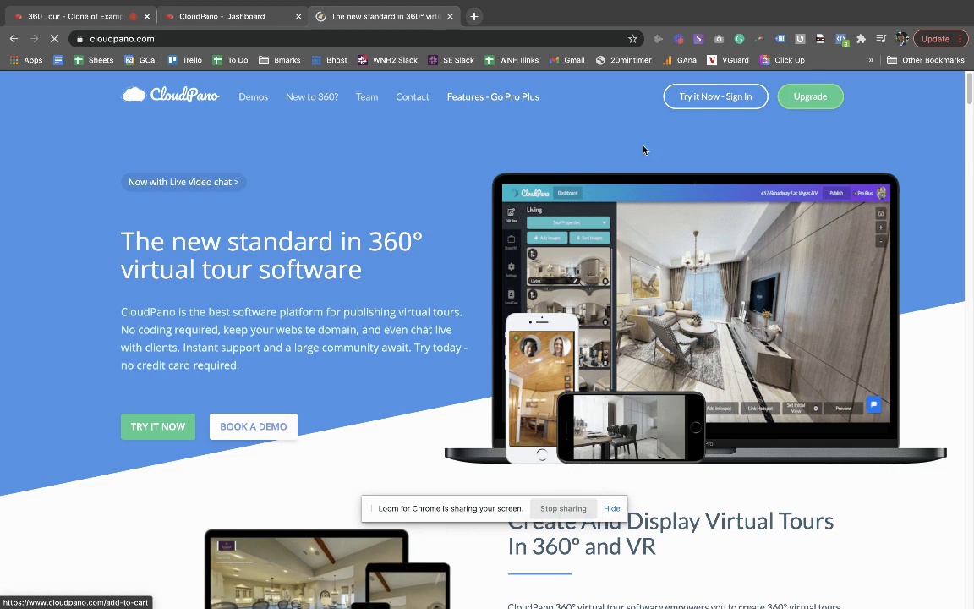
click(811, 99)
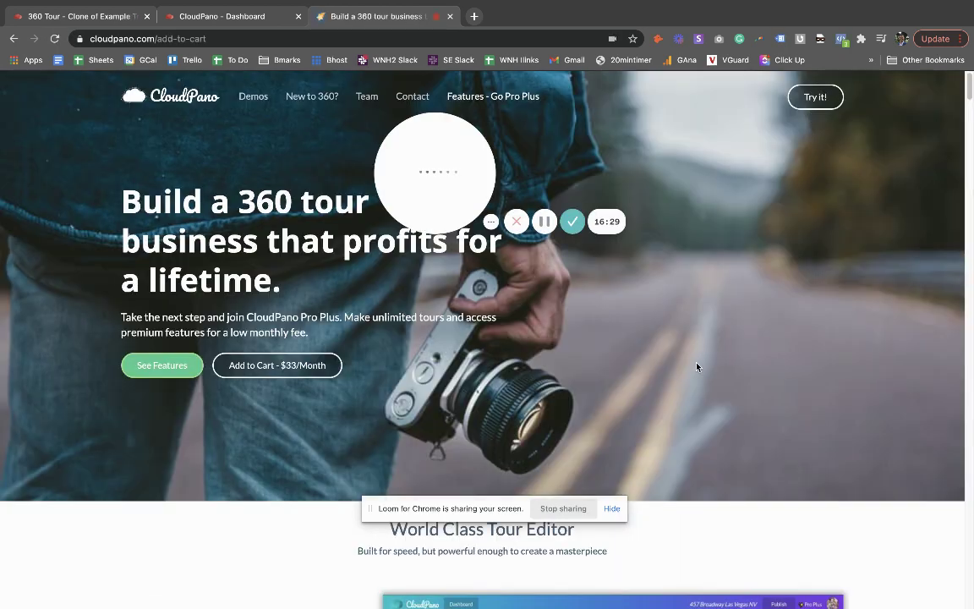
drag(456, 180, 703, 179)
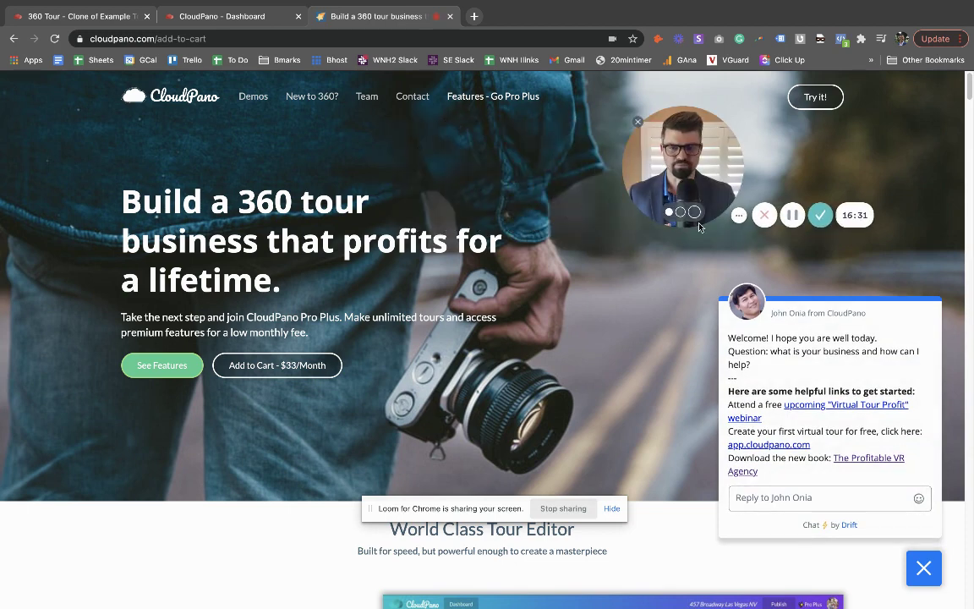
click(299, 372)
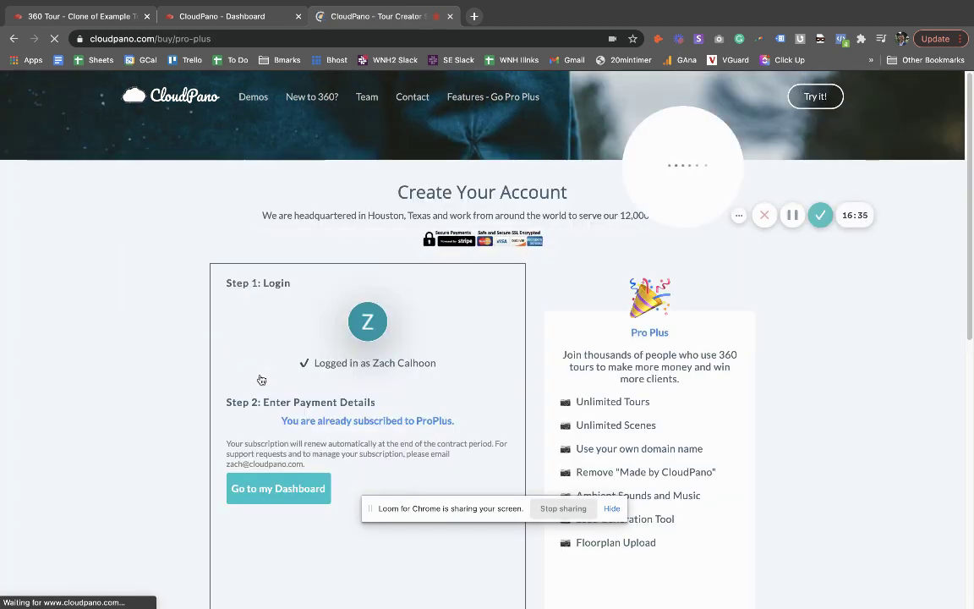